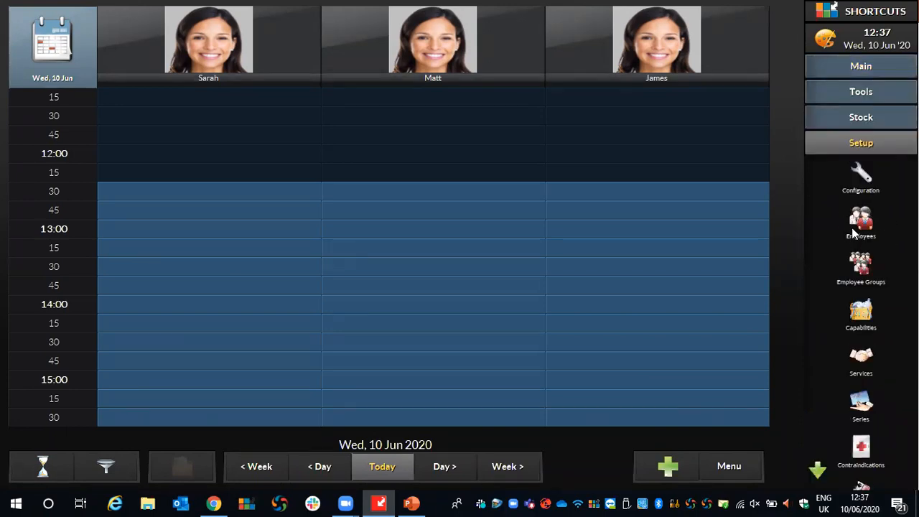
Step: Create a new employee record, entering the employee's first name as the alias
left_click(861, 223)
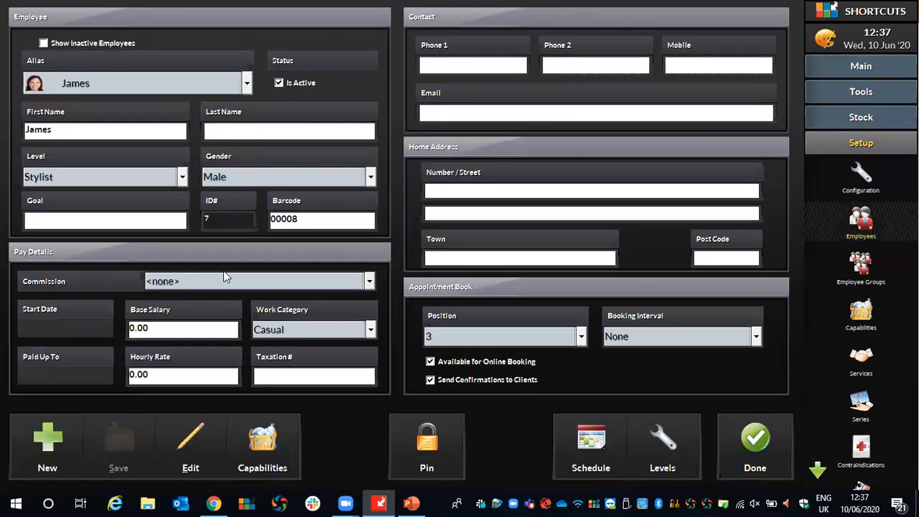
left_click(47, 438)
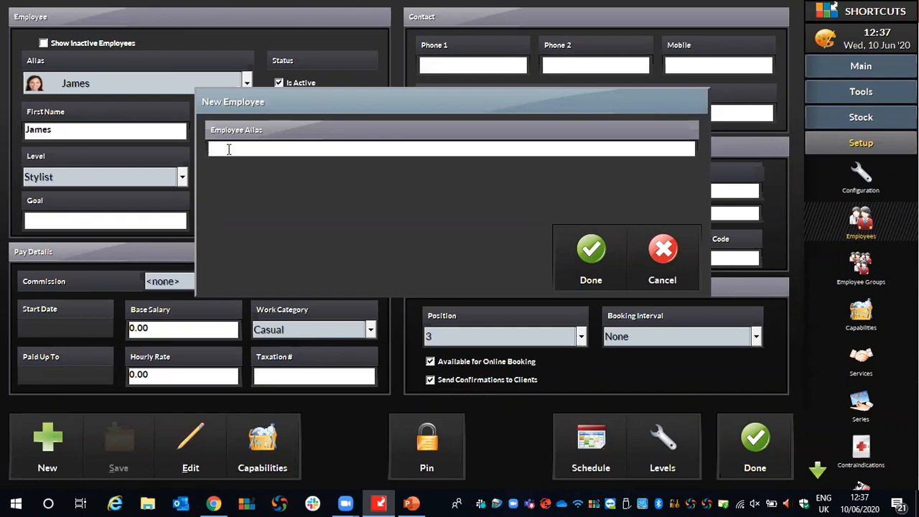
type("Chris")
left_click(589, 249)
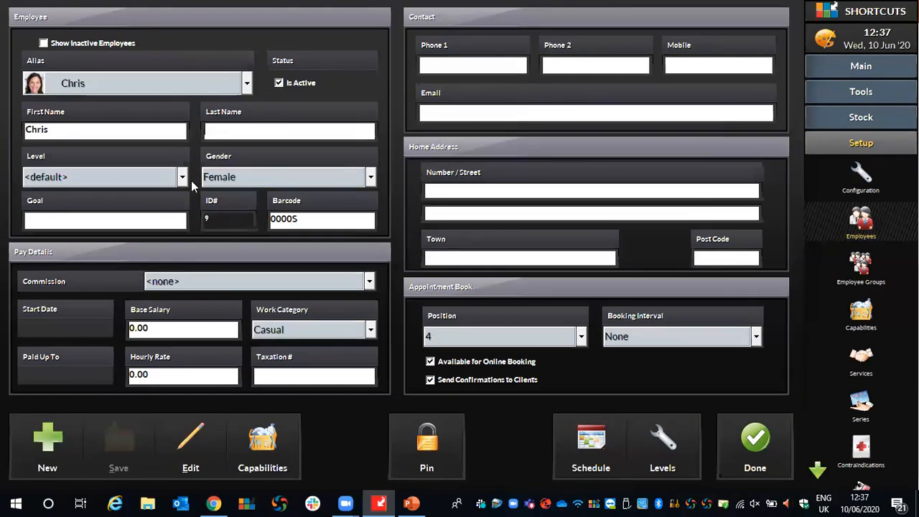
Step: Set the new employee's gender to Male and check which employee levels are available
left_click(221, 181)
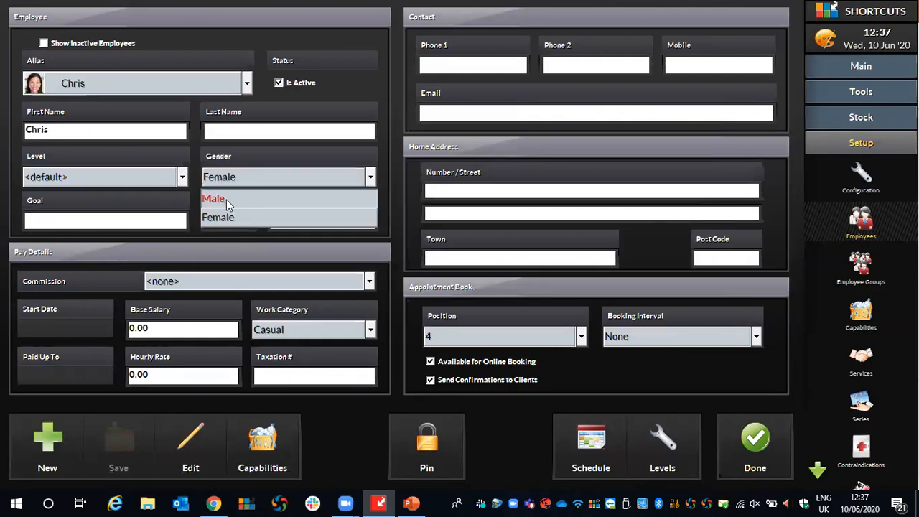
left_click(226, 200)
left_click(79, 180)
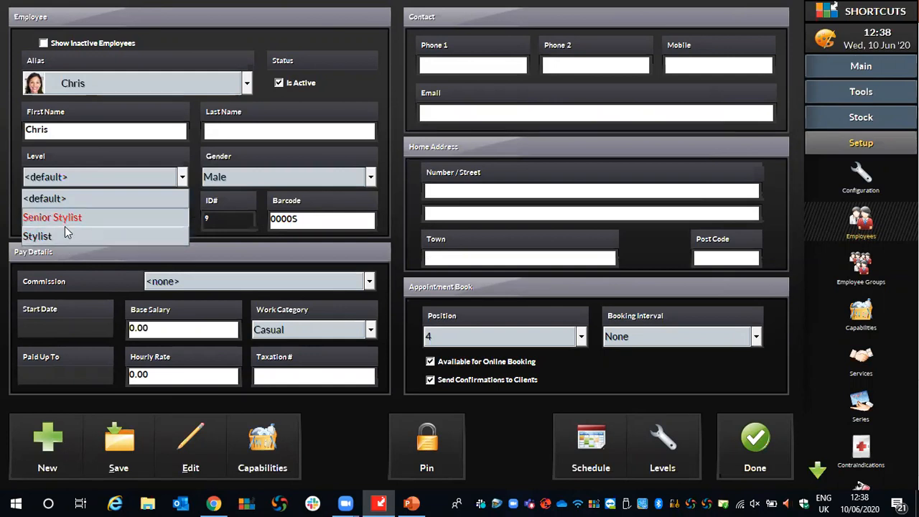
left_click(112, 154)
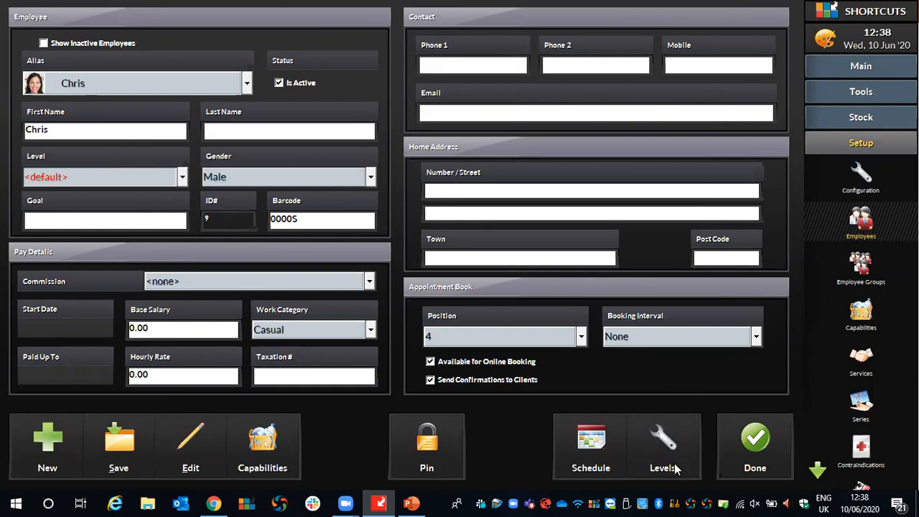
Step: Add a new employee level named Creative Director
left_click(655, 431)
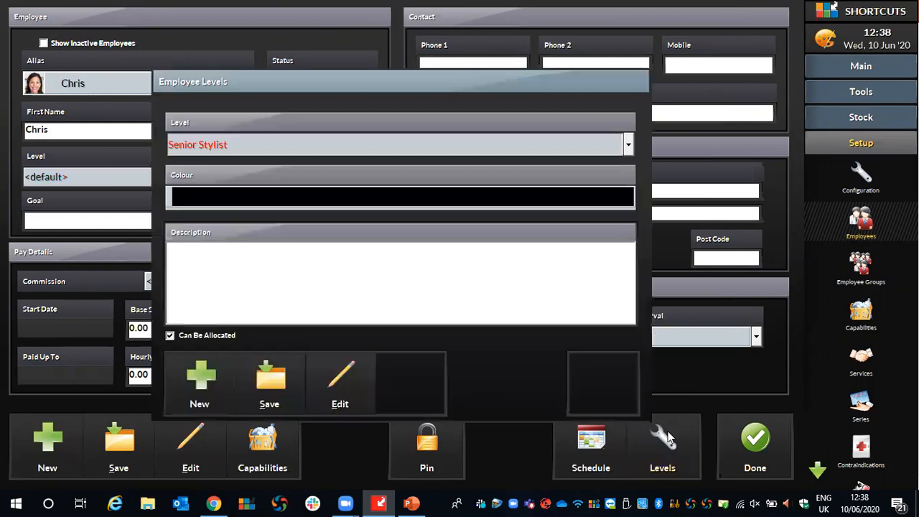
left_click(198, 381)
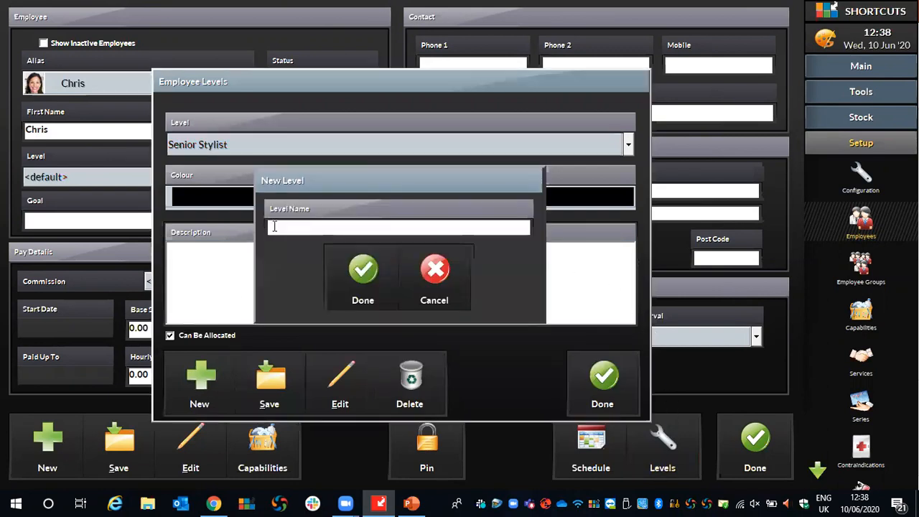
type("Creative ")
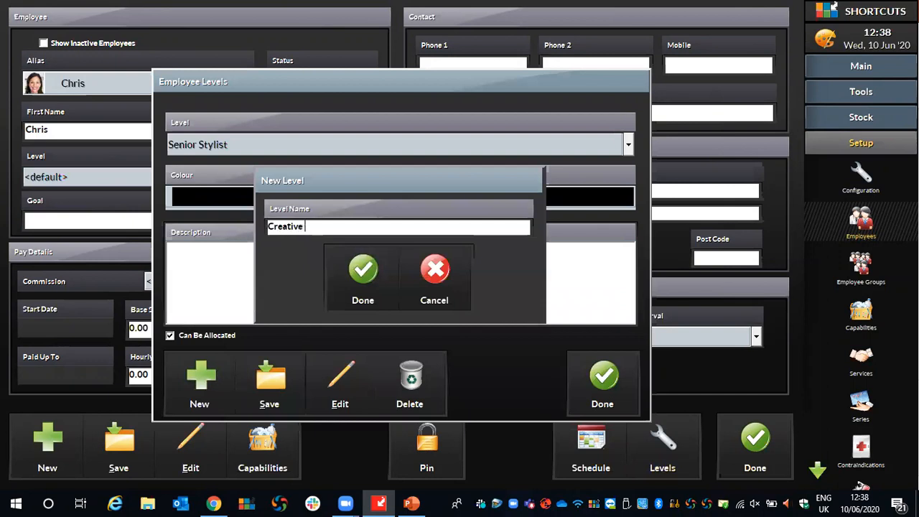
type("Director")
key("BackSpace")
type("r")
left_click(363, 275)
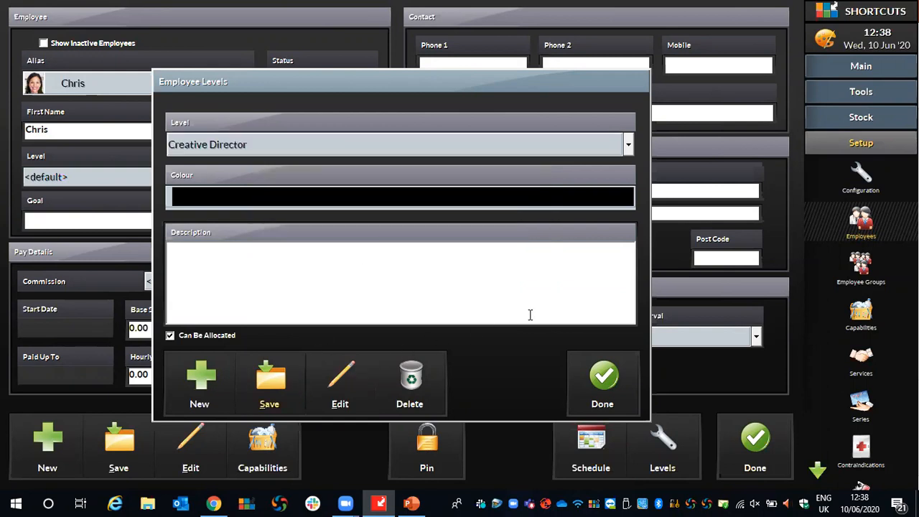
left_click(603, 362)
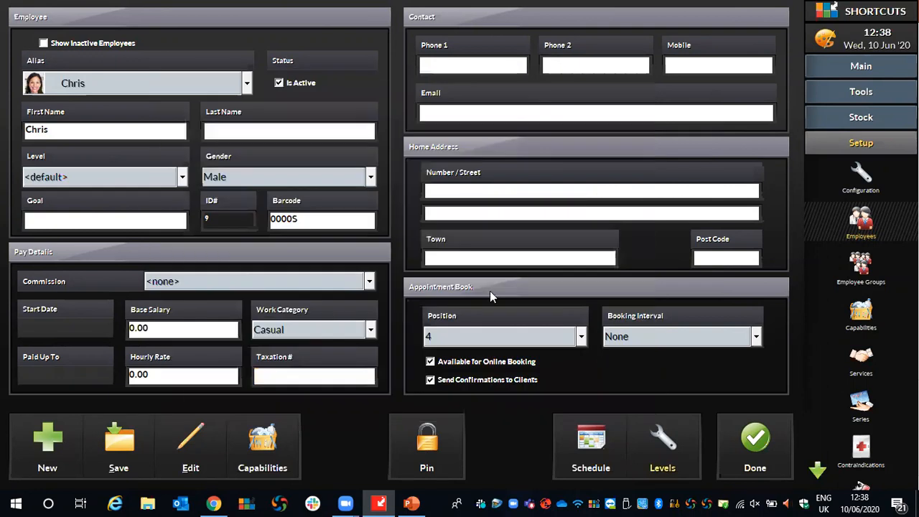
Step: Assign the Creative Director level to the new employee and save the record
left_click(179, 176)
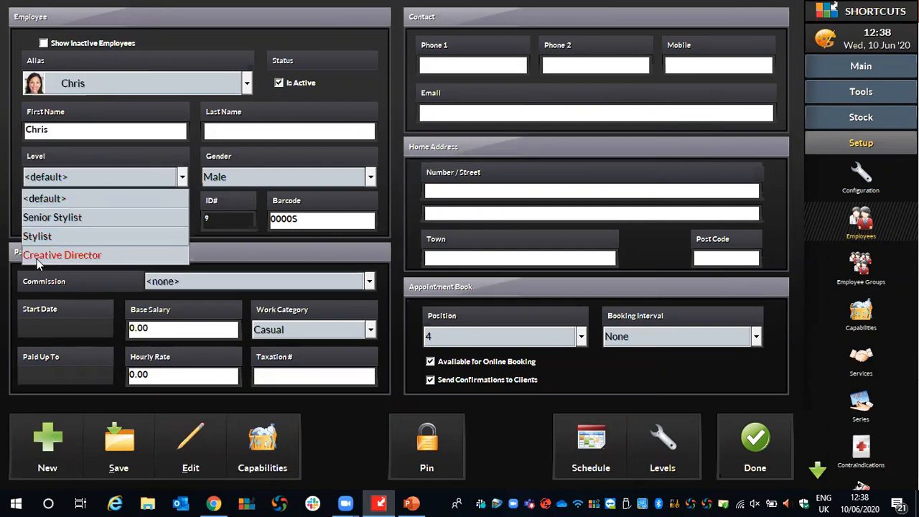
left_click(77, 256)
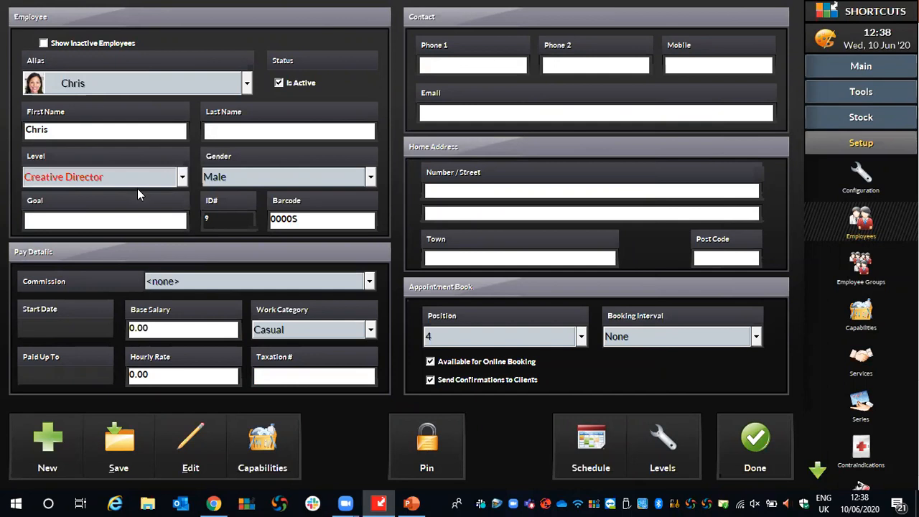
left_click(110, 445)
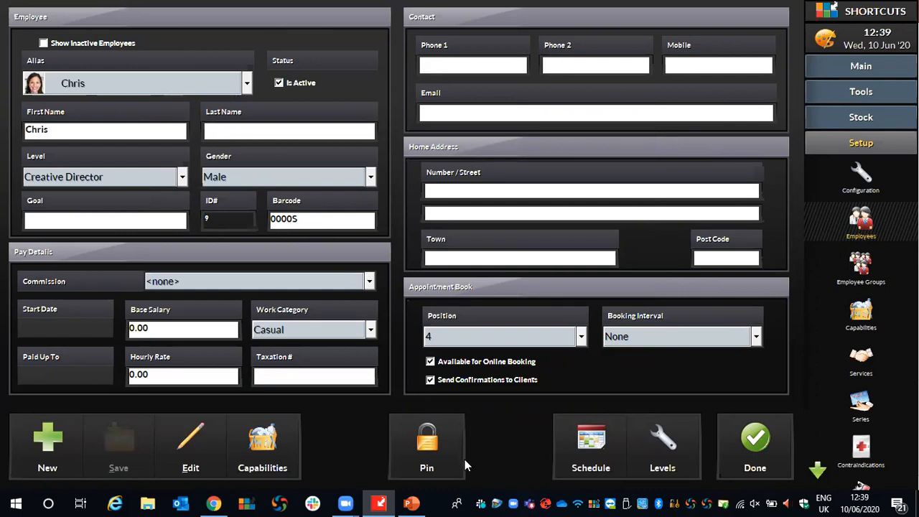
Step: Set a PIN for the new employee, entering it in the new PIN field and again in the confirmation field
left_click(410, 457)
left_click(390, 172)
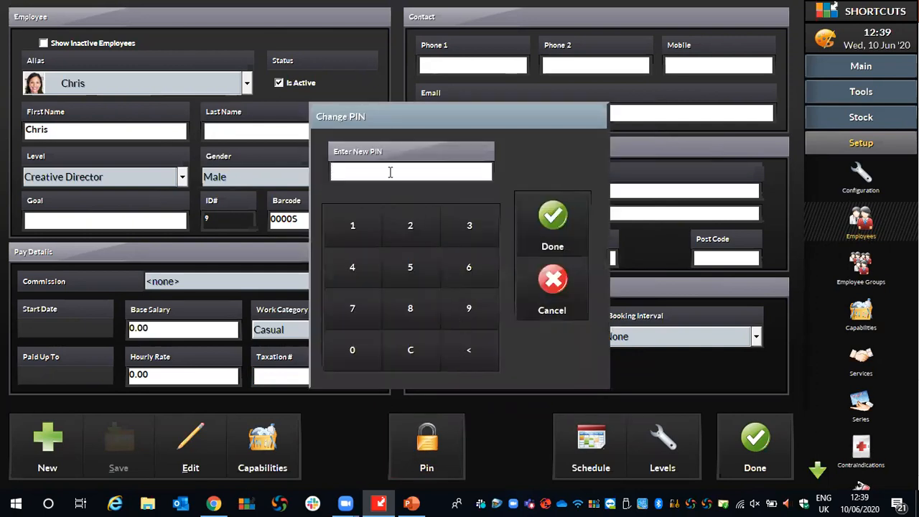
type("****")
left_click(553, 215)
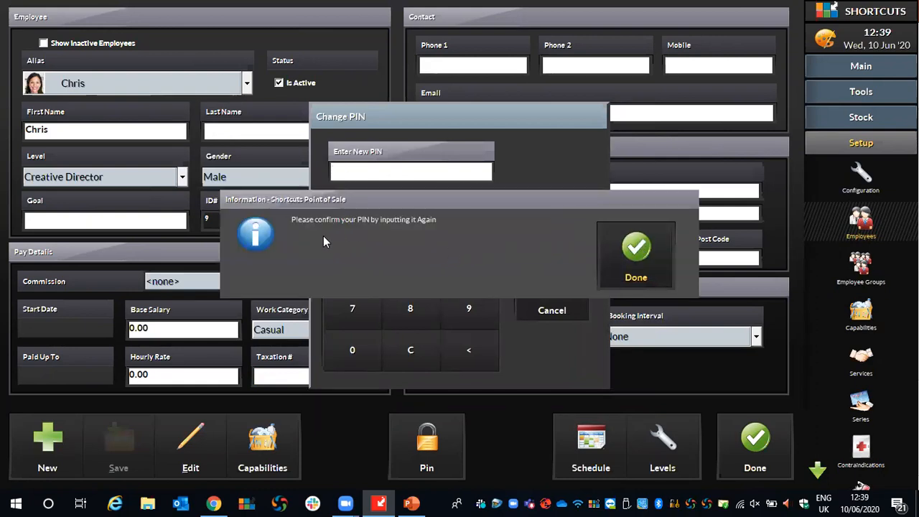
left_click(636, 249)
type("***")
key("BackSpace")
key("BackSpace")
key("BackSpace")
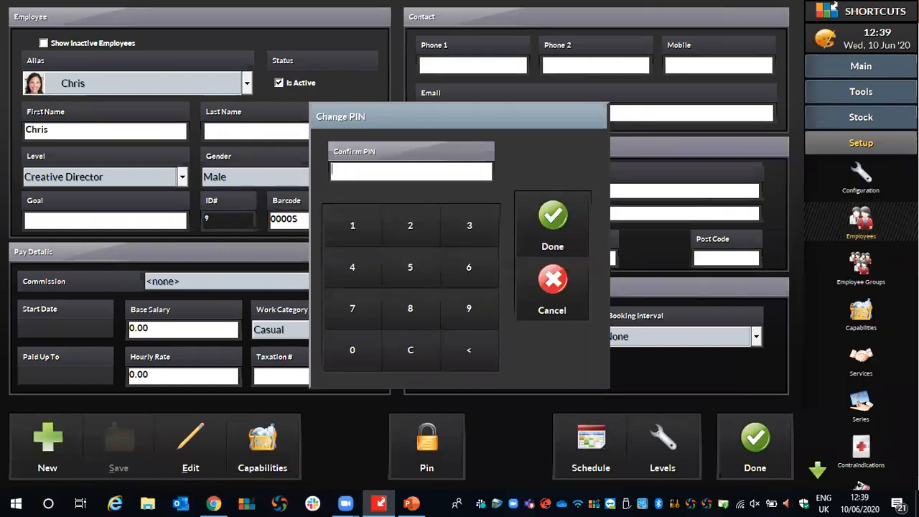
type("****")
left_click(554, 219)
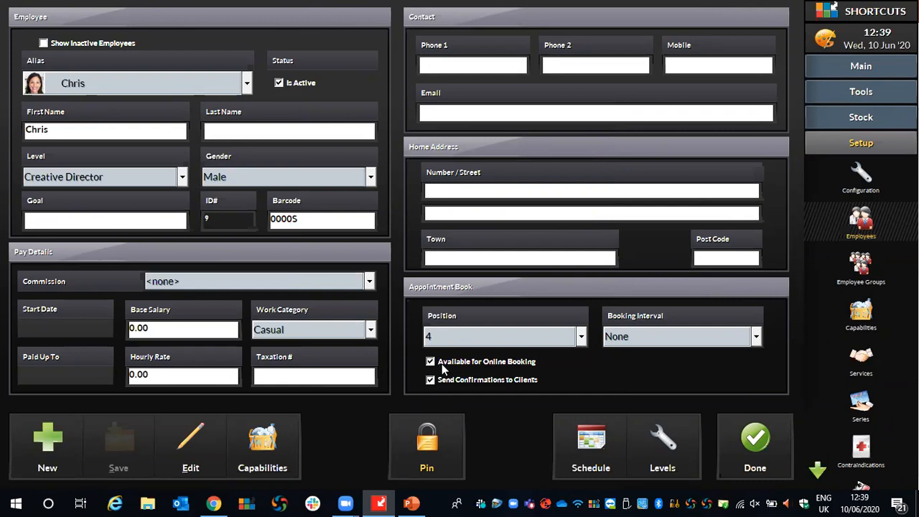
Step: Set the new employee's appointment book position to 1
left_click(570, 336)
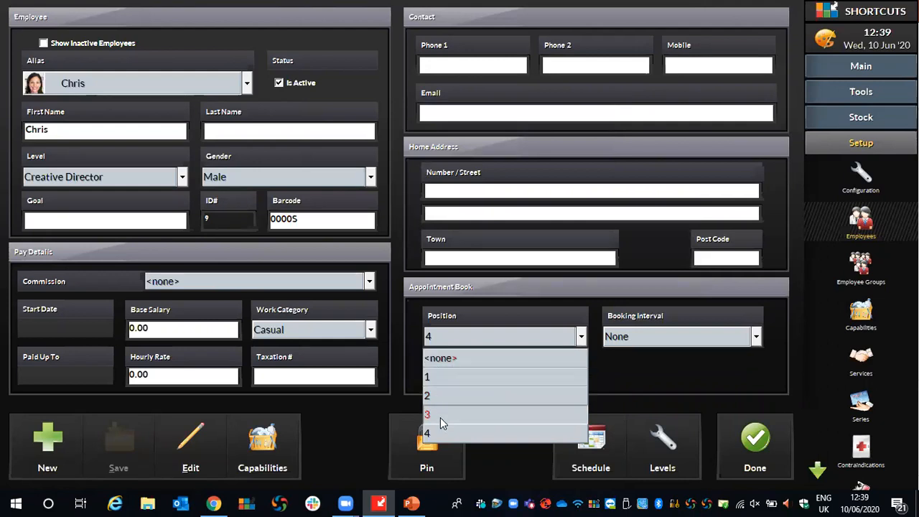
left_click(440, 377)
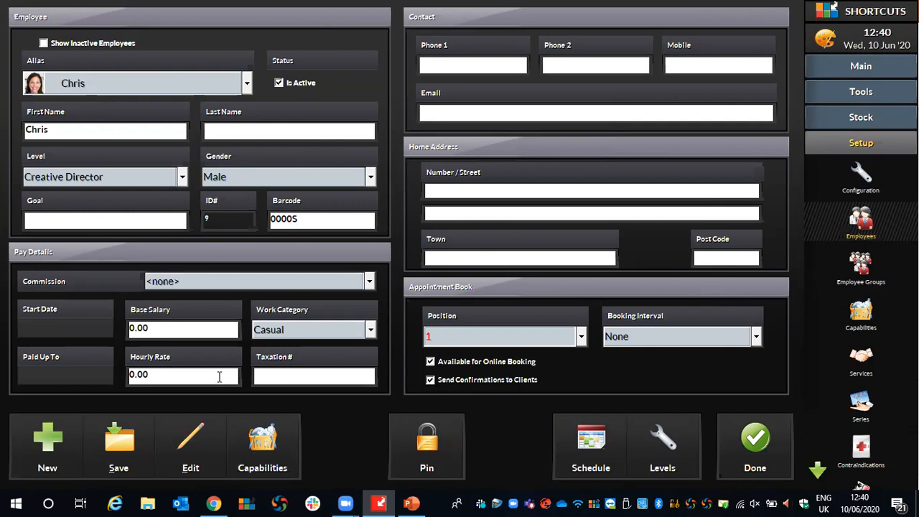
Step: Edit the new employee and load the employee's own photo from the Pictures folder as the profile picture
left_click(185, 441)
left_click(245, 243)
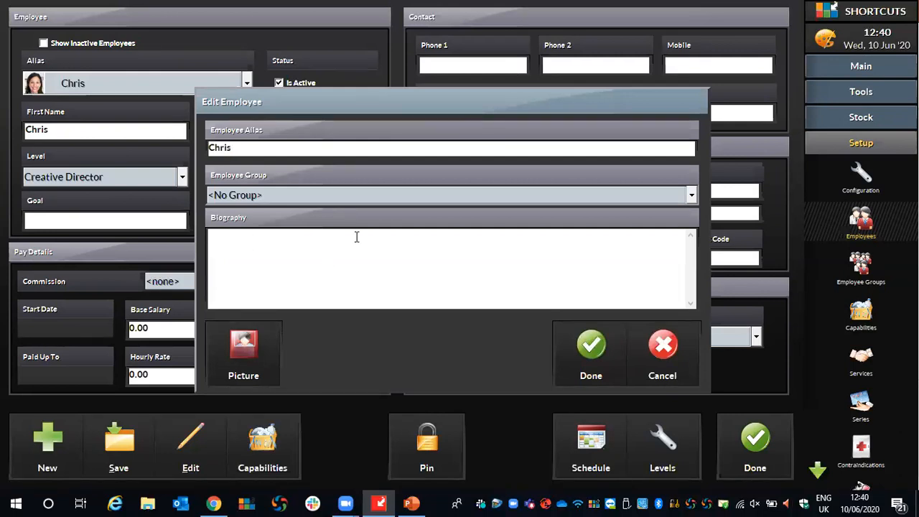
left_click(248, 337)
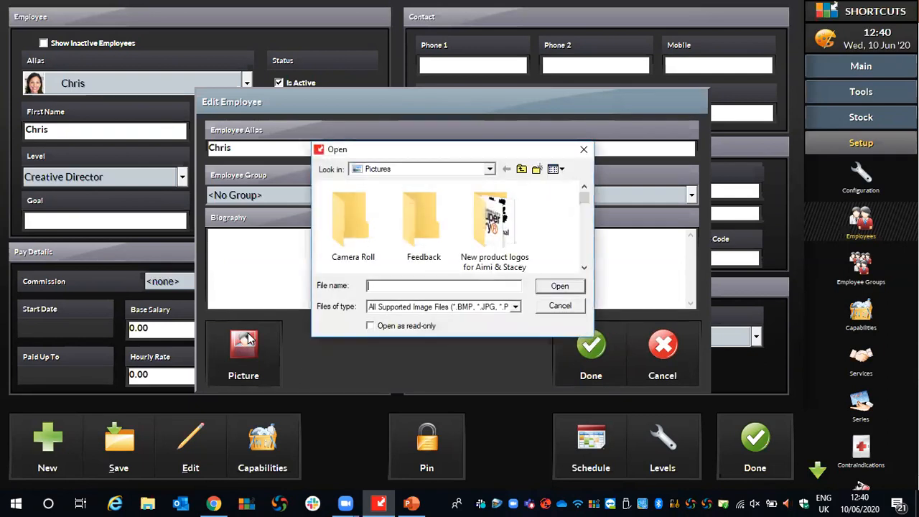
scroll(544, 226, "down", 2)
scroll(447, 265, "down", 1)
scroll(437, 216, "up", 1)
left_click(424, 219)
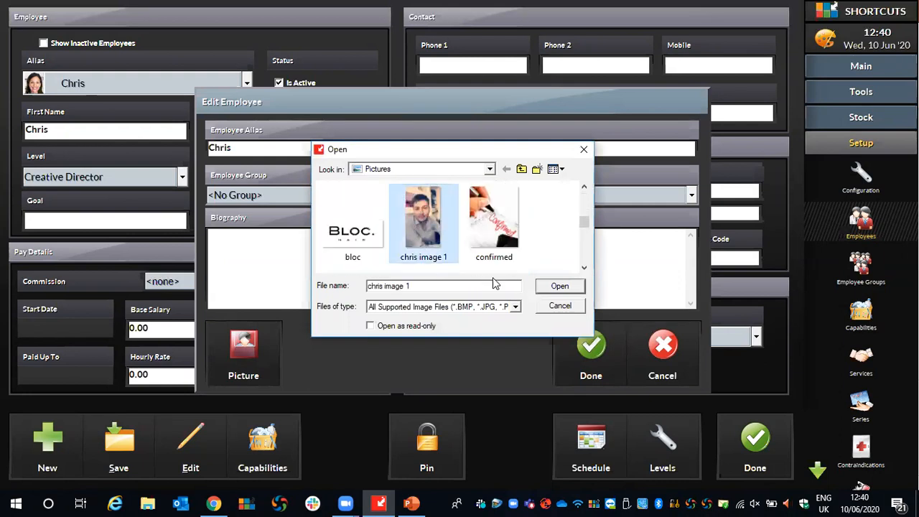
left_click(560, 287)
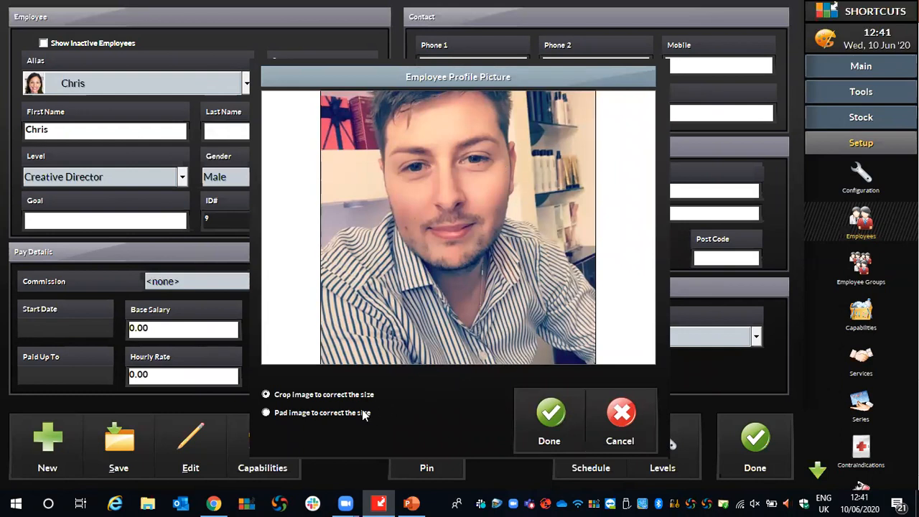
Step: Pad the profile picture to correct the size, save the changes and close the employee setup
left_click(322, 415)
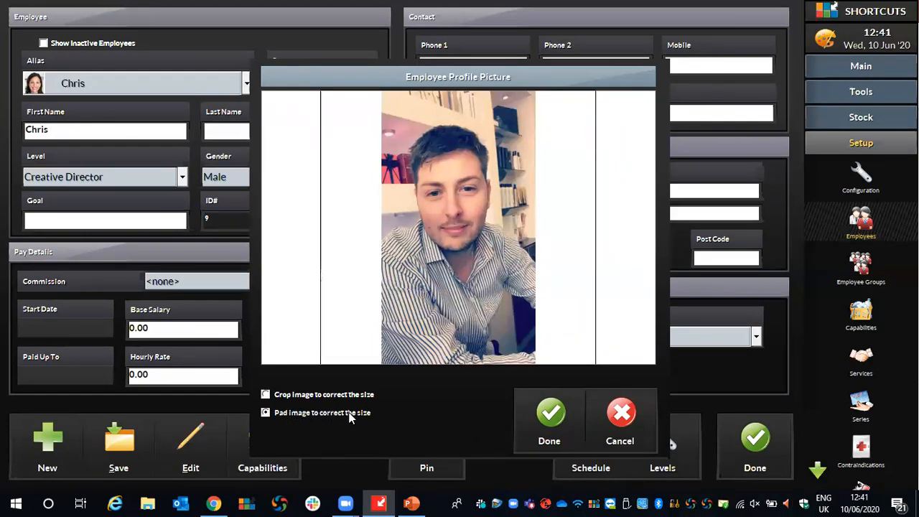
left_click(548, 417)
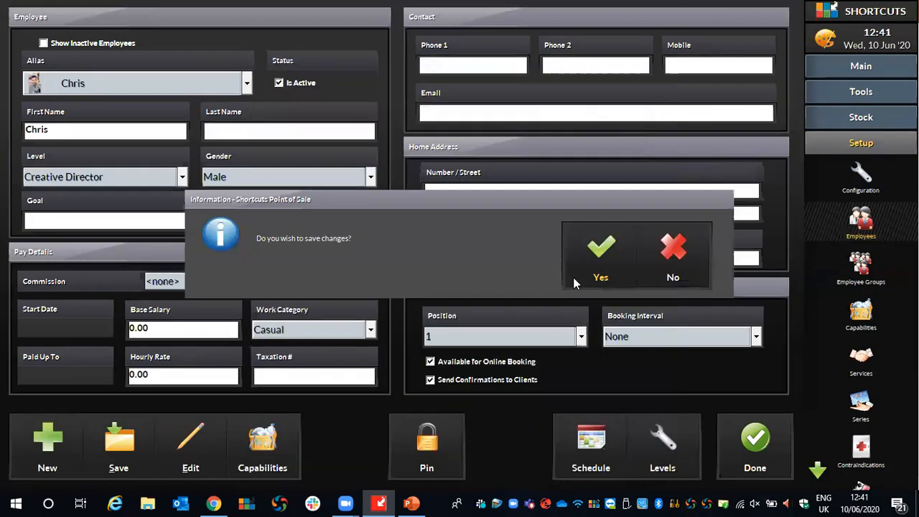
left_click(589, 249)
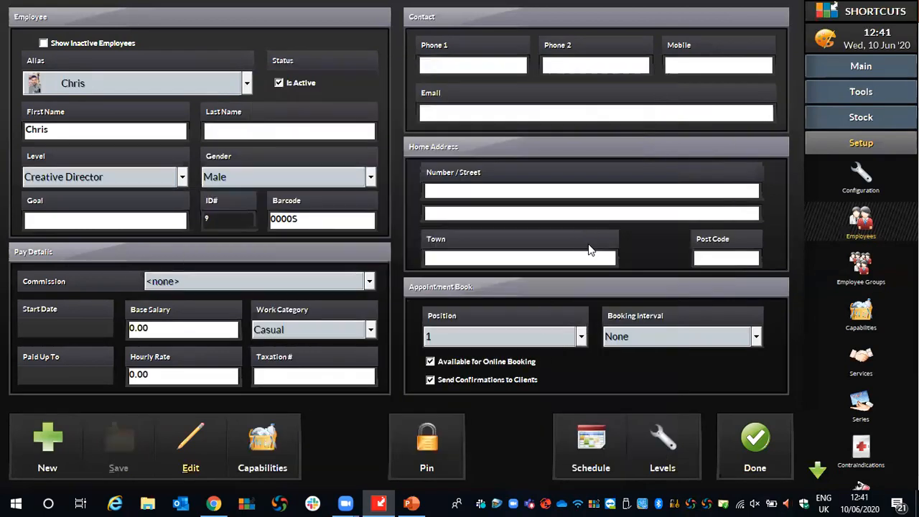
left_click(752, 446)
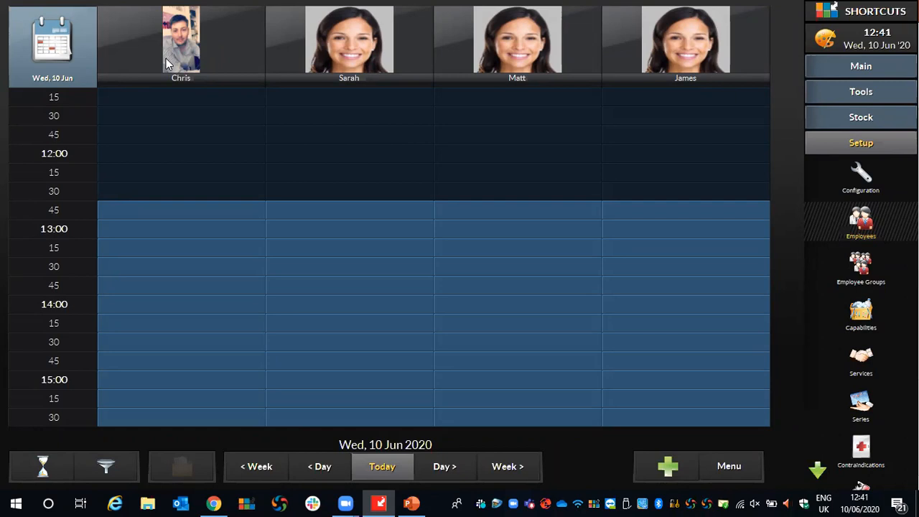
Step: In the general security configuration, move the new employee from the unassigned group to the Manager security level
left_click(859, 178)
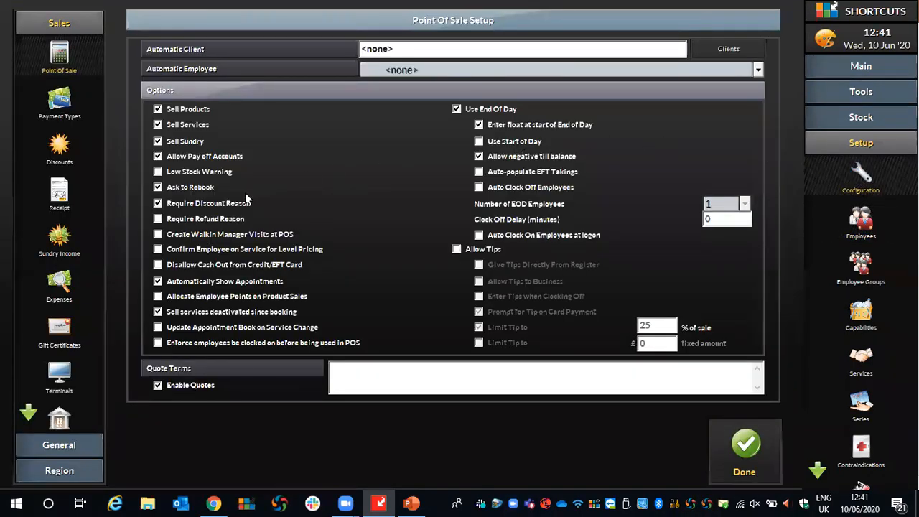
left_click(60, 448)
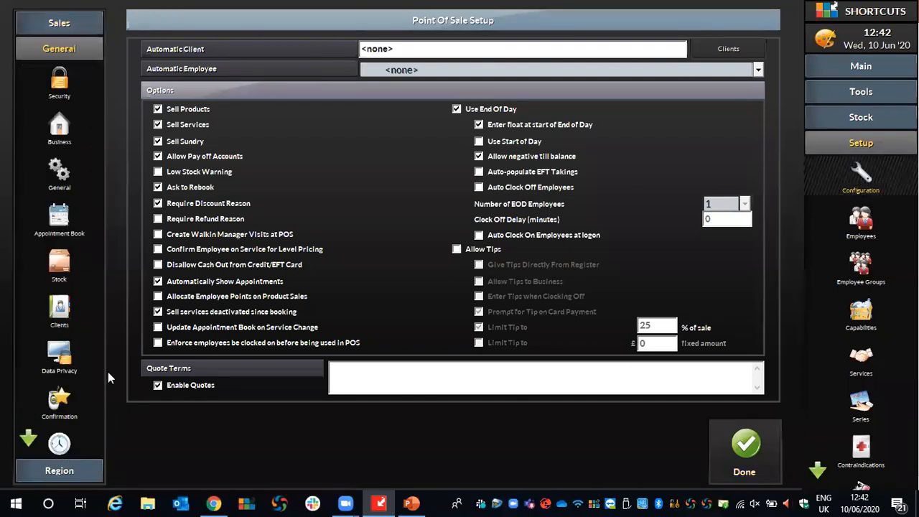
left_click(61, 84)
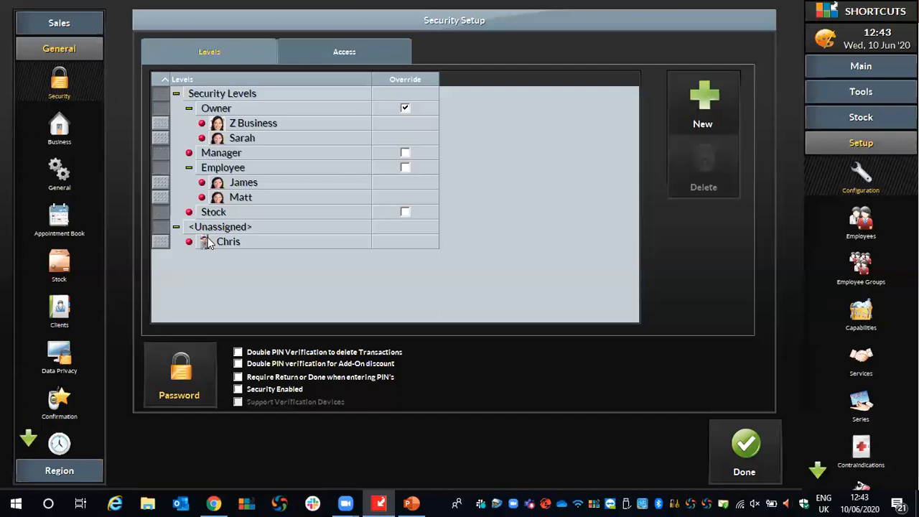
left_click(160, 243)
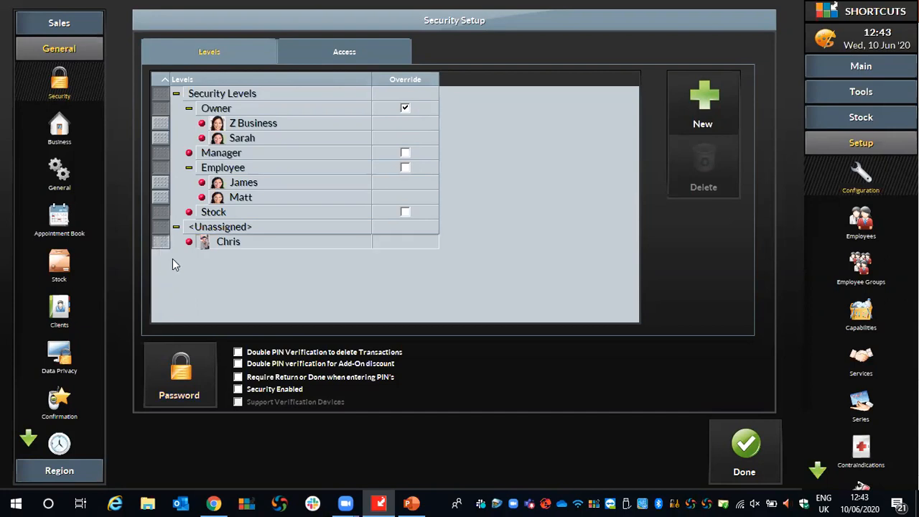
left_click(215, 155)
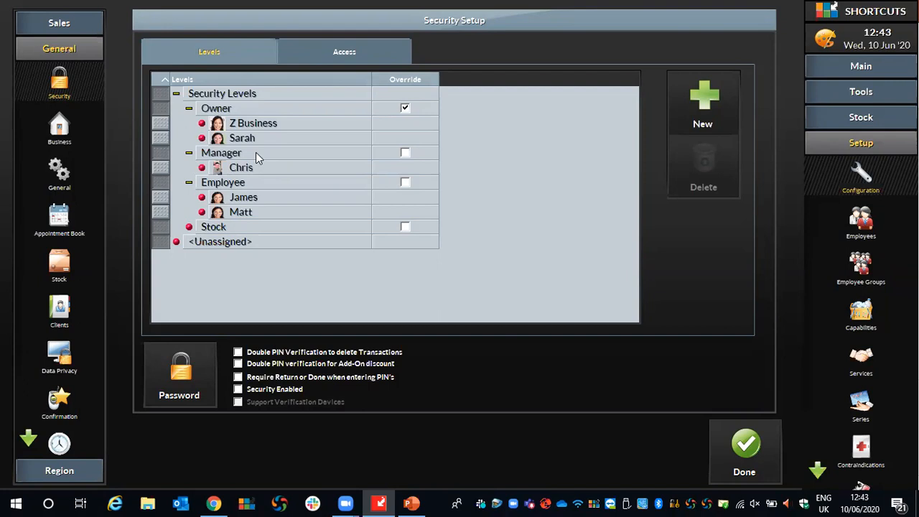
Step: Show the access permissions of the Owner security level
left_click(358, 52)
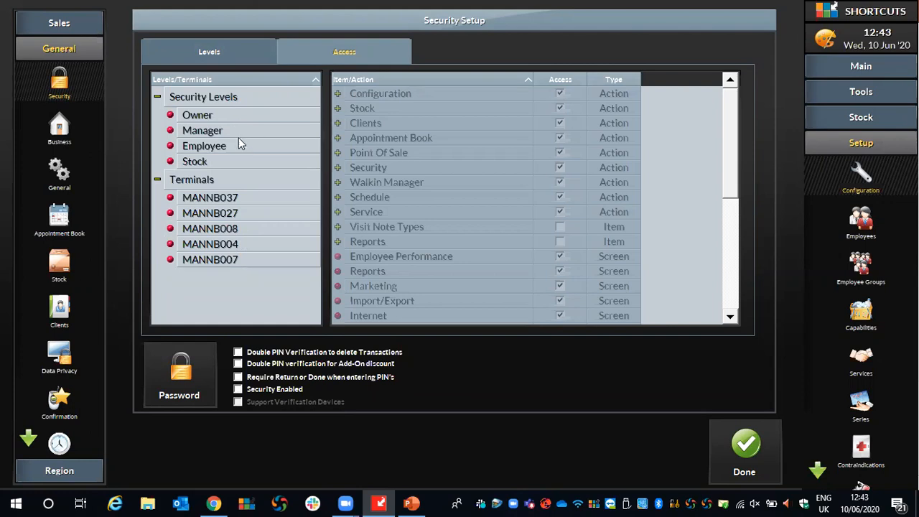
left_click(209, 119)
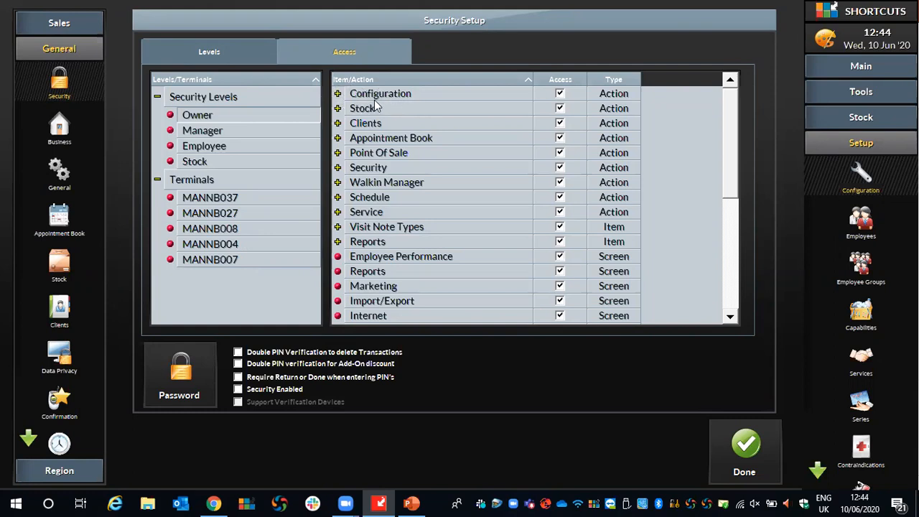
Step: Examine the individual Configuration and Stock permissions of the Owner security level, then close the security setup
left_click(337, 94)
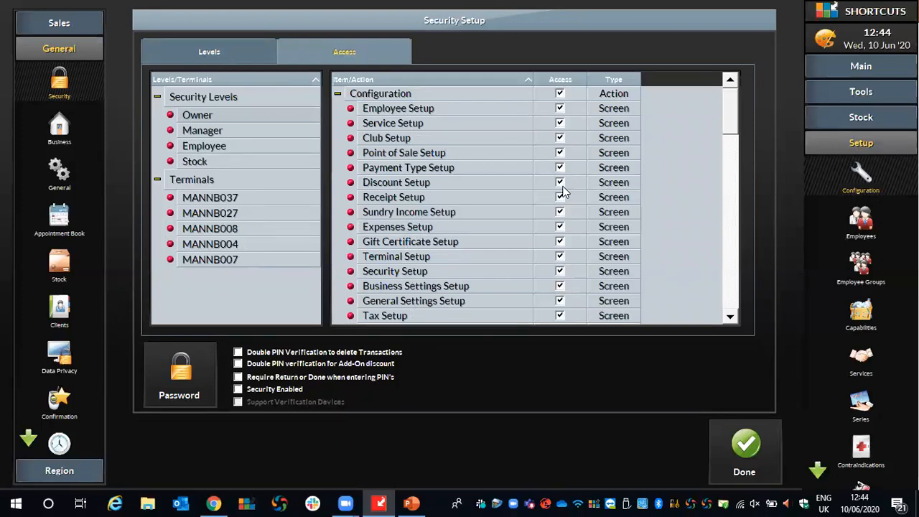
scroll(514, 198, "down", 3)
scroll(514, 198, "up", 3)
left_click(337, 93)
left_click(338, 108)
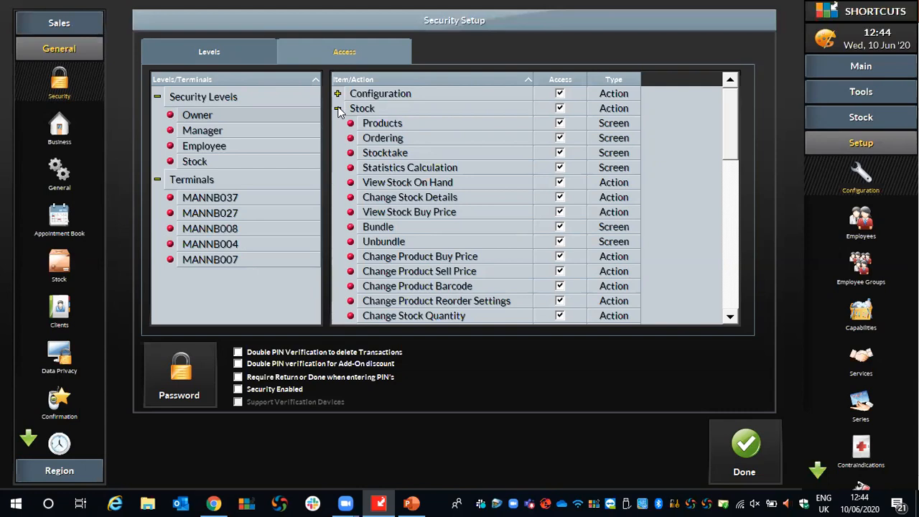
left_click(755, 444)
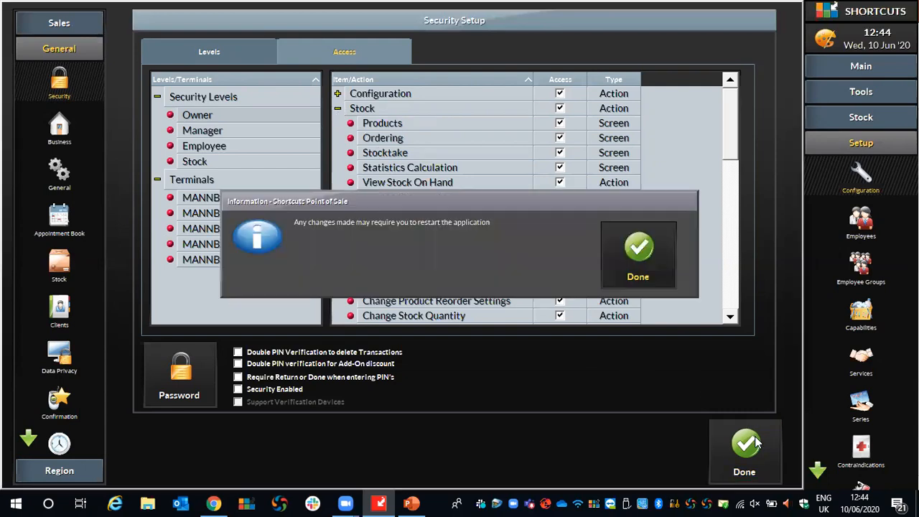
left_click(638, 255)
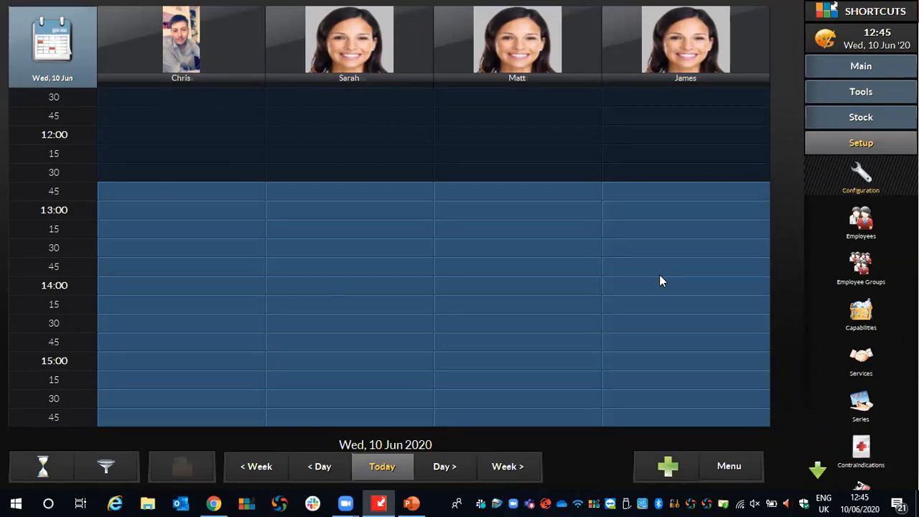
Step: Add a new capability named Hairdressing in the capabilities setup
left_click(863, 328)
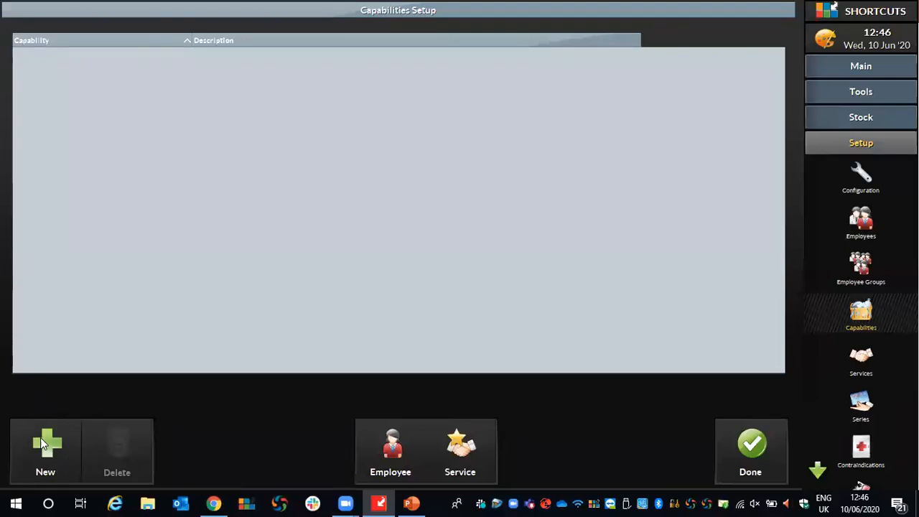
left_click(43, 443)
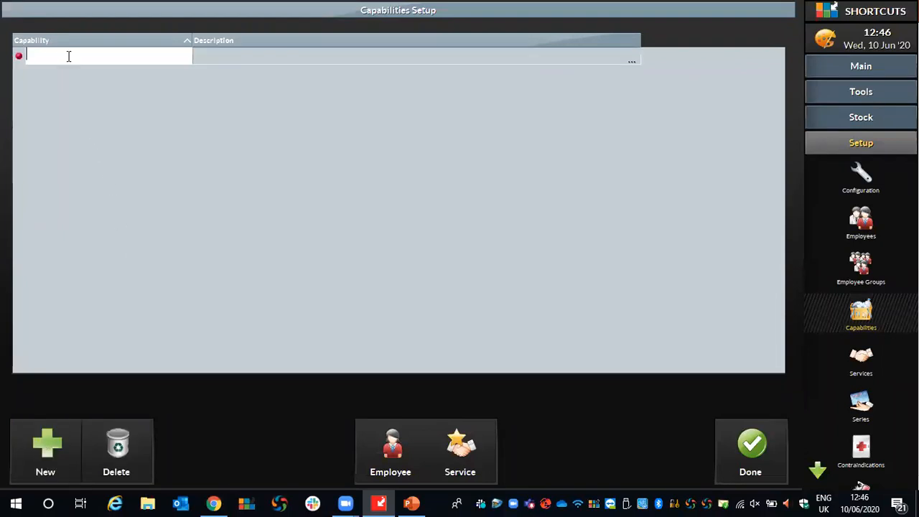
type("Hairdressing")
Step: Assign the whole Ladies service category, with Blow Dry and Cut & Finish, to the Hairdressing capability
left_click(442, 466)
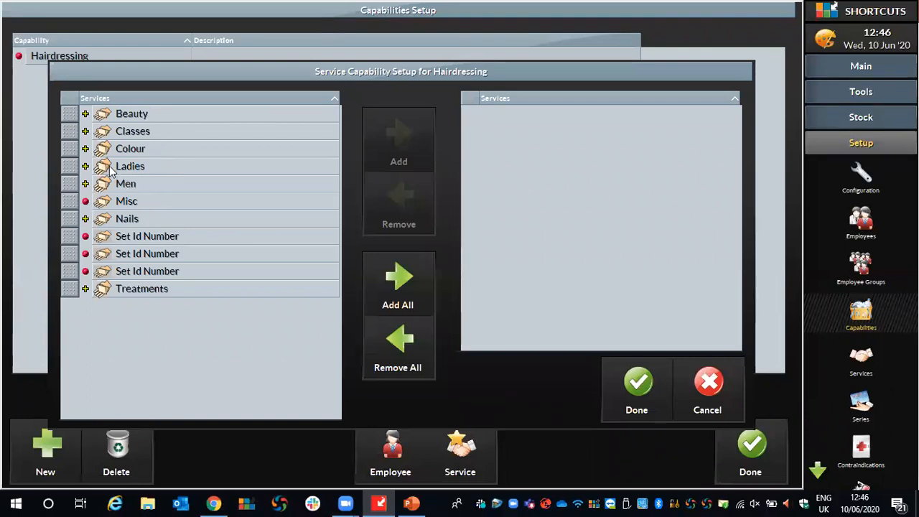
left_click(85, 167)
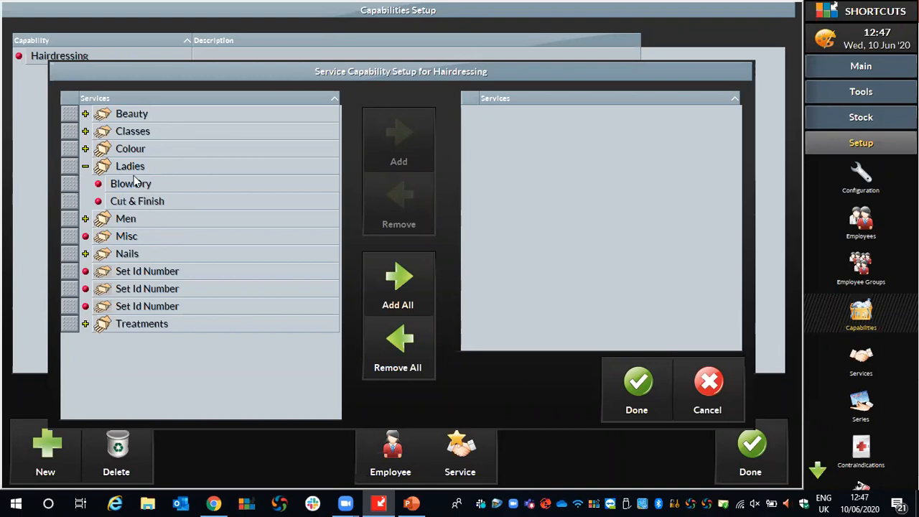
left_click(72, 170)
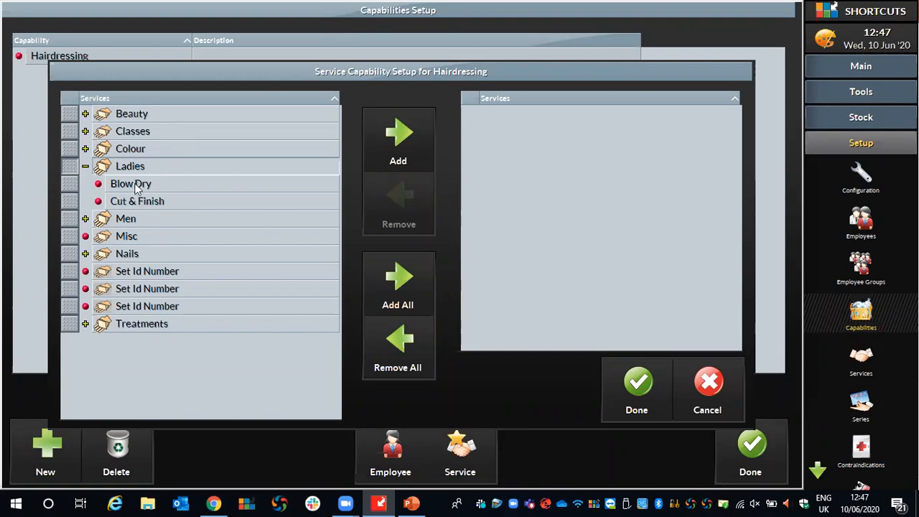
left_click(393, 137)
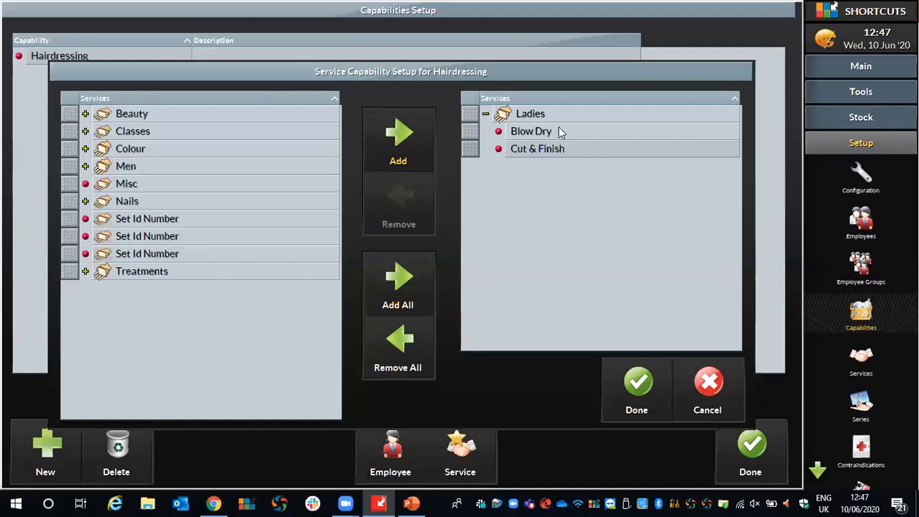
left_click(635, 376)
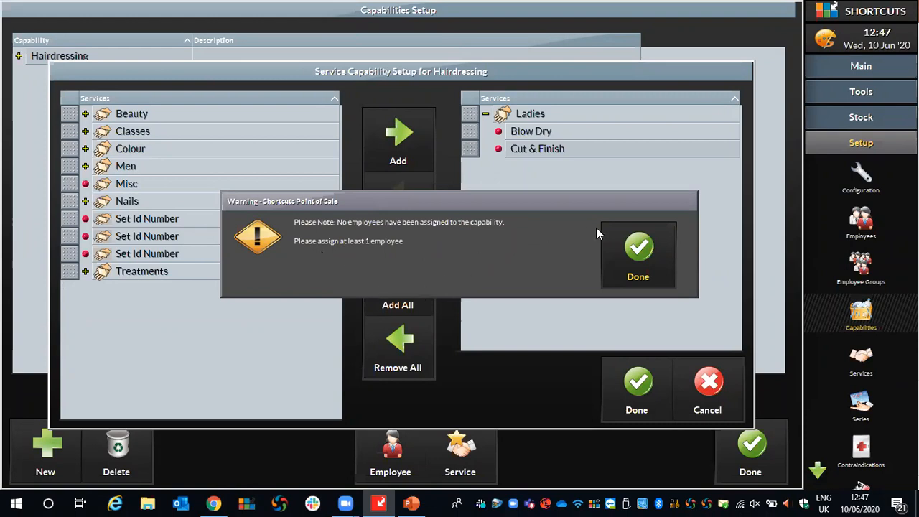
left_click(623, 244)
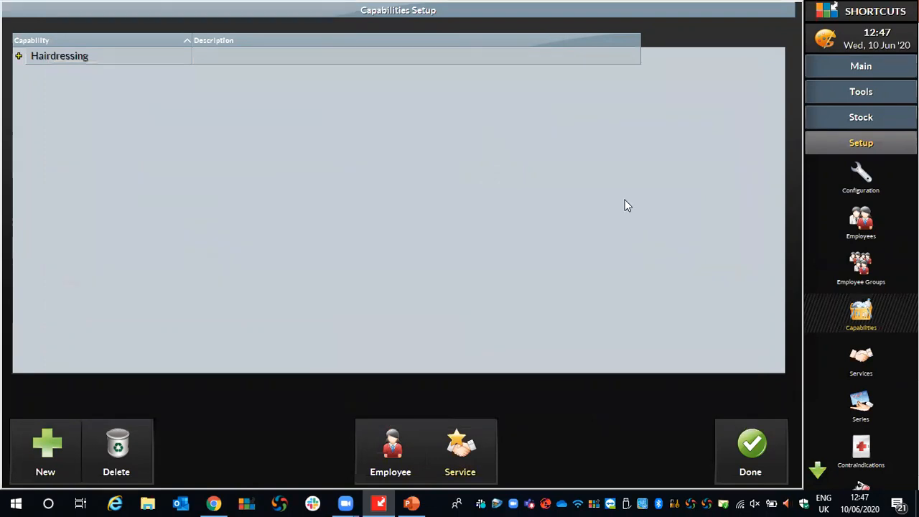
Step: Assign the first three employees in the list to the Hairdressing capability
left_click(380, 453)
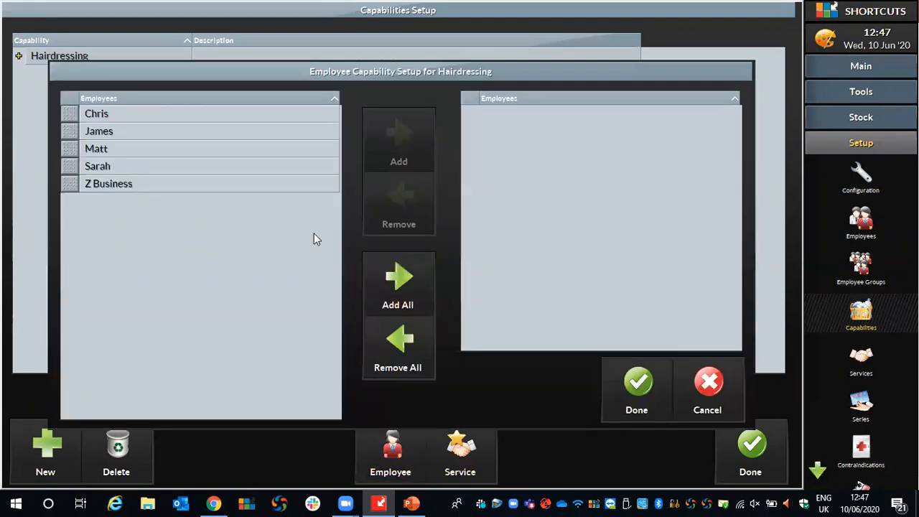
left_click(70, 117)
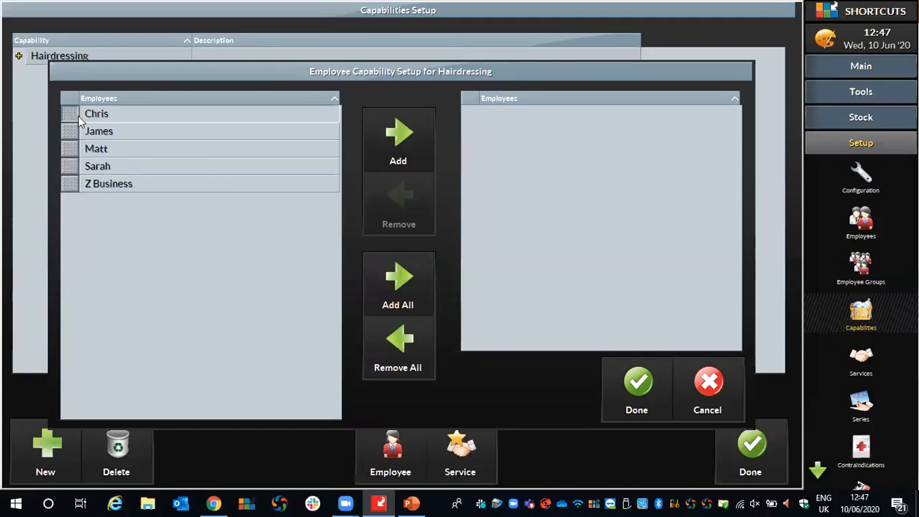
left_click(70, 129)
left_click(72, 151)
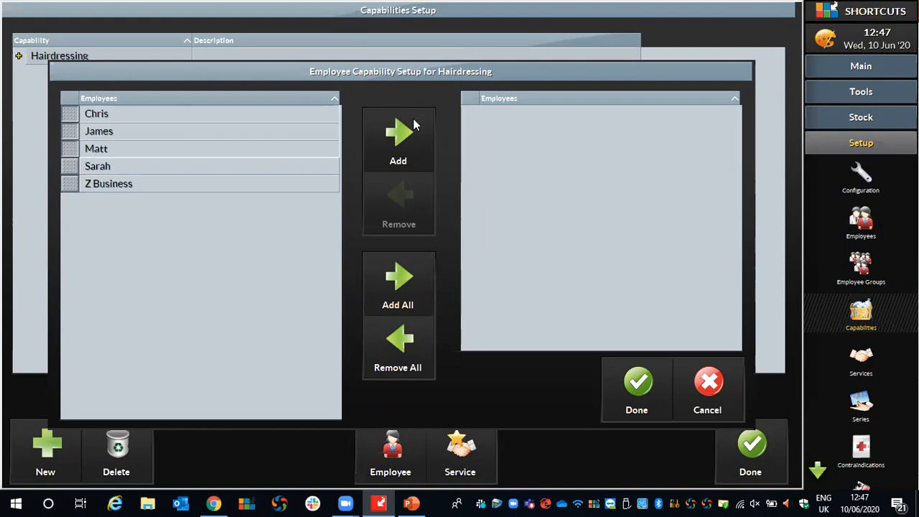
left_click(414, 142)
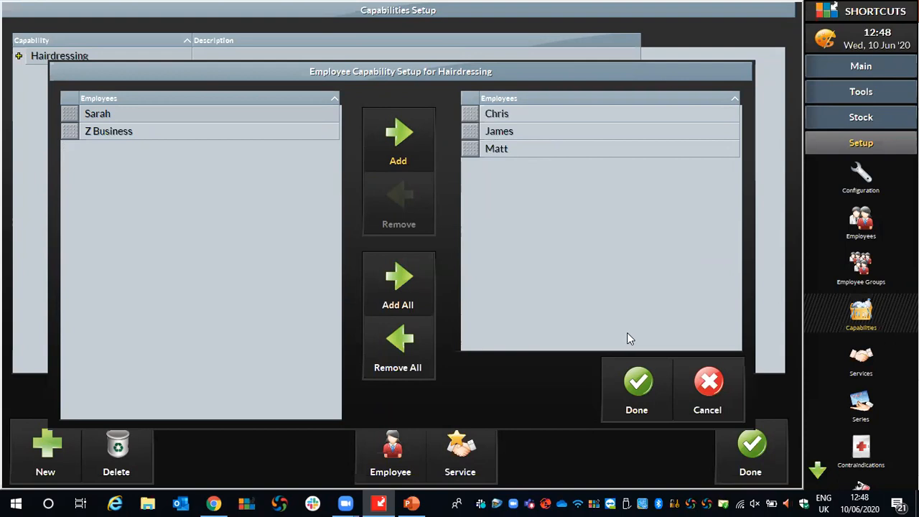
left_click(641, 389)
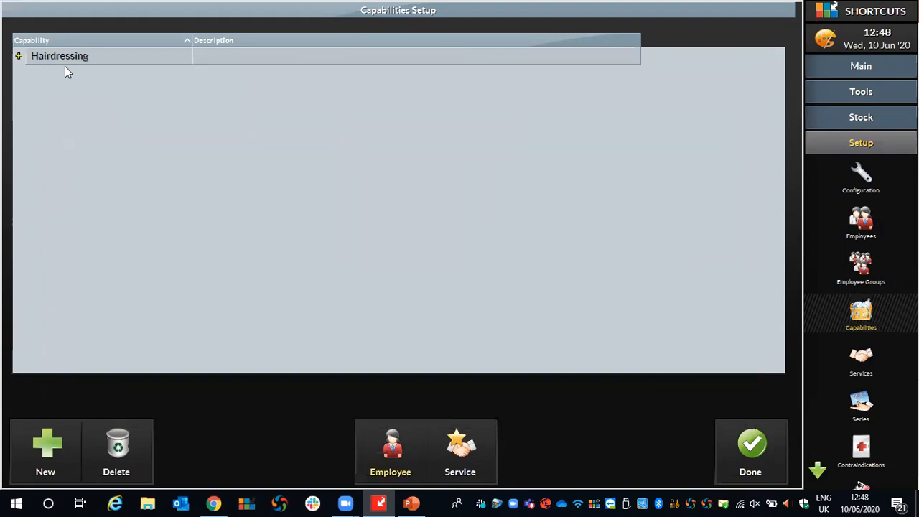
Step: Review the services and employees assigned to the Hairdressing capability, then collapse both groups
left_click(20, 57)
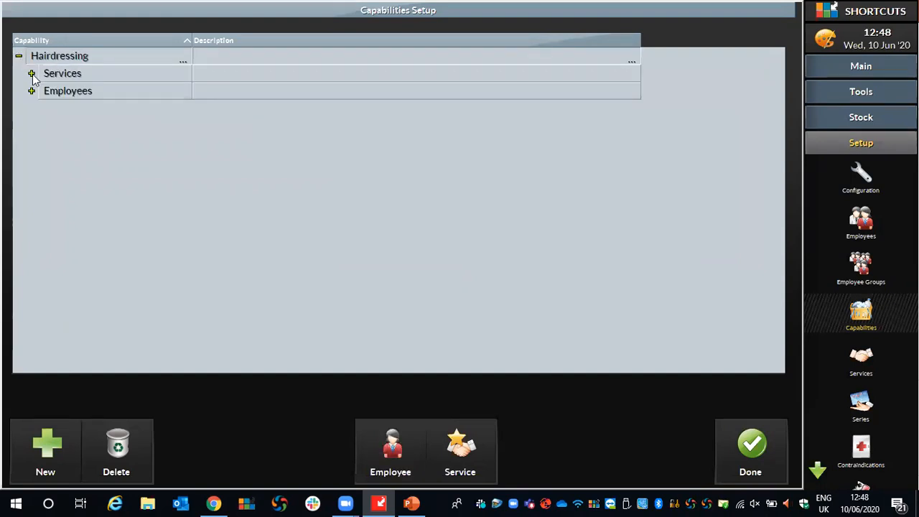
left_click(32, 74)
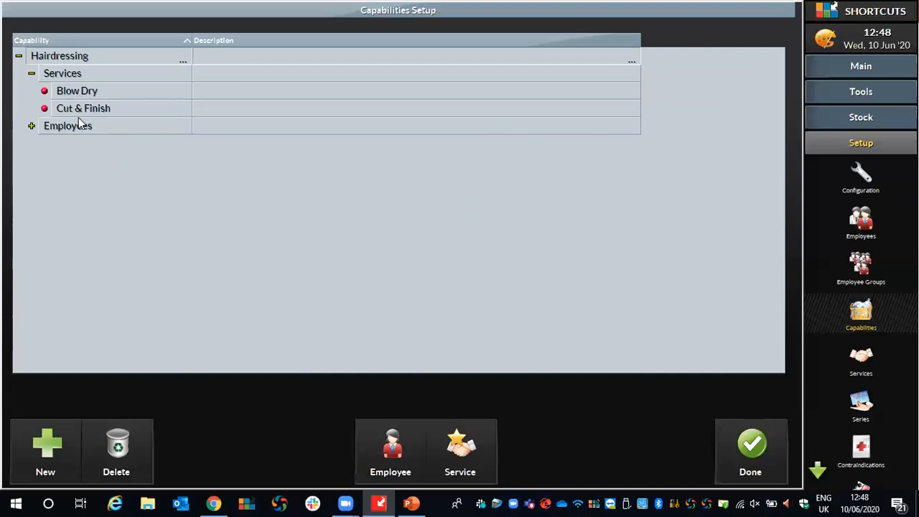
left_click(31, 126)
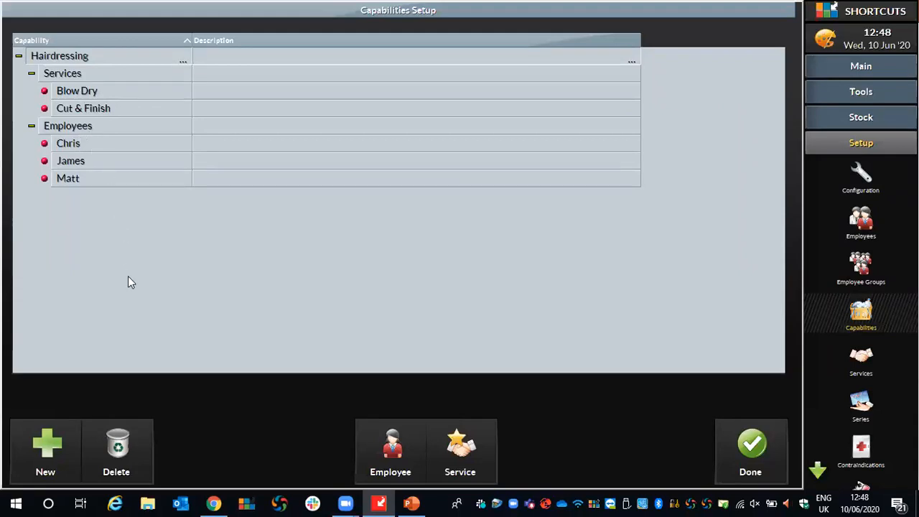
left_click(31, 126)
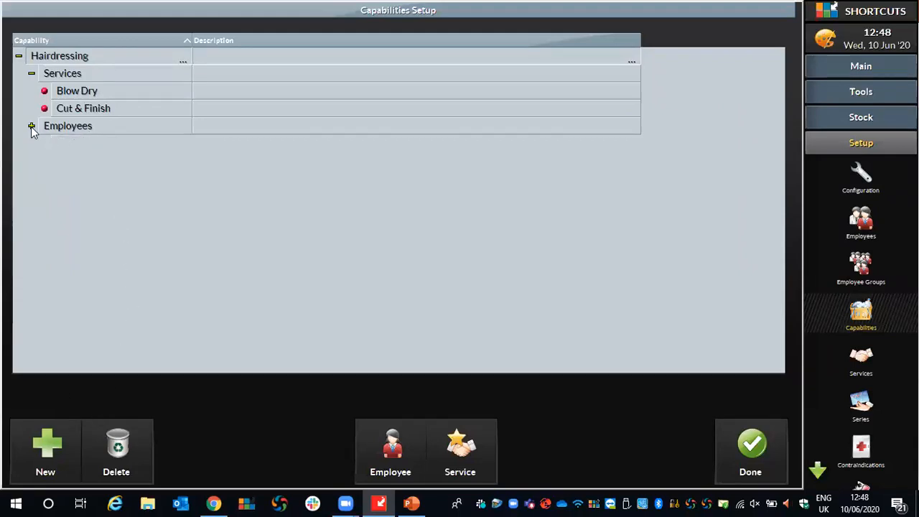
left_click(30, 73)
Step: Add a capability named Massage and assign the Massage service from the Beauty category to it
left_click(48, 447)
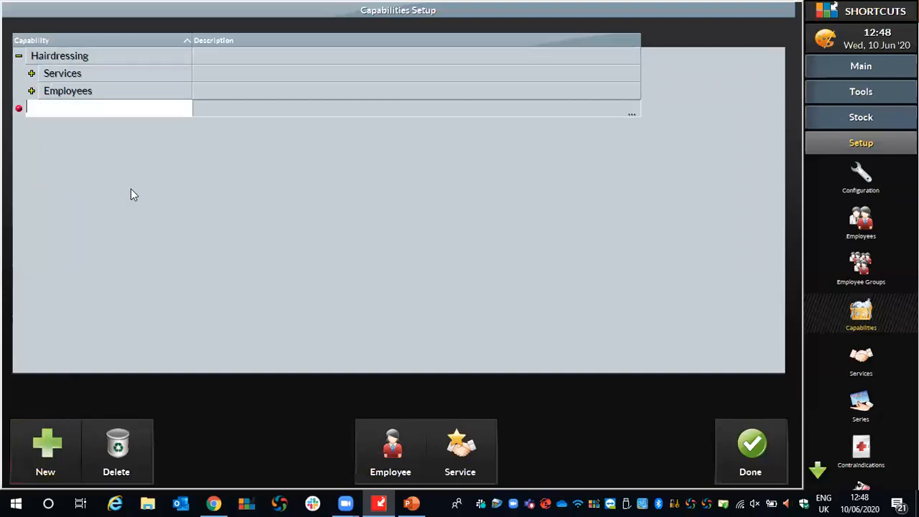
type("Massage")
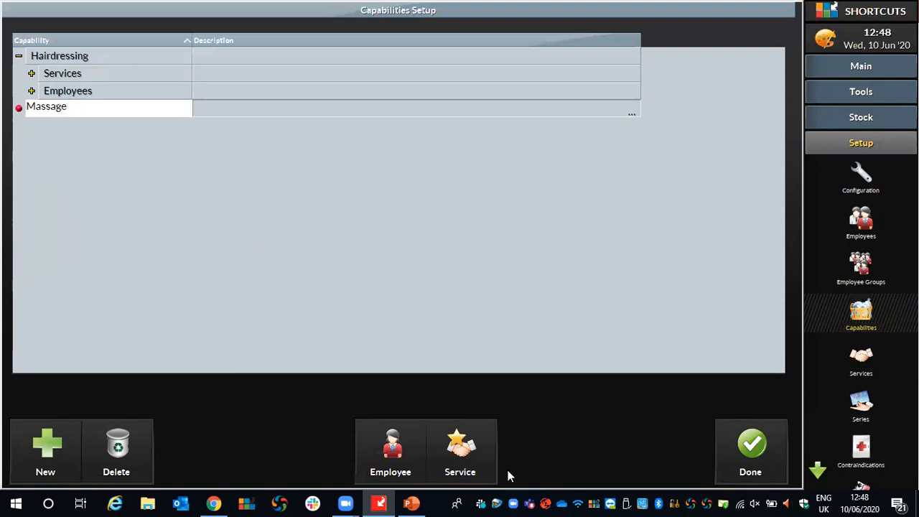
left_click(456, 433)
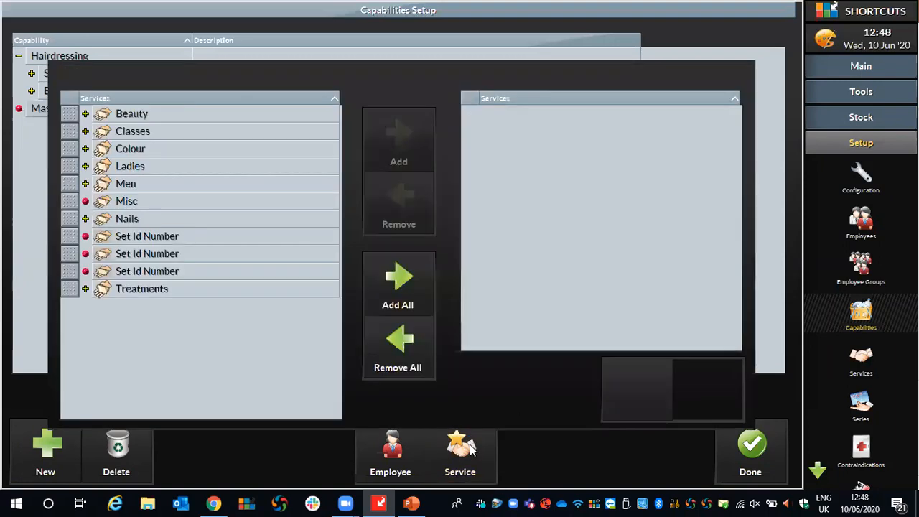
left_click(85, 114)
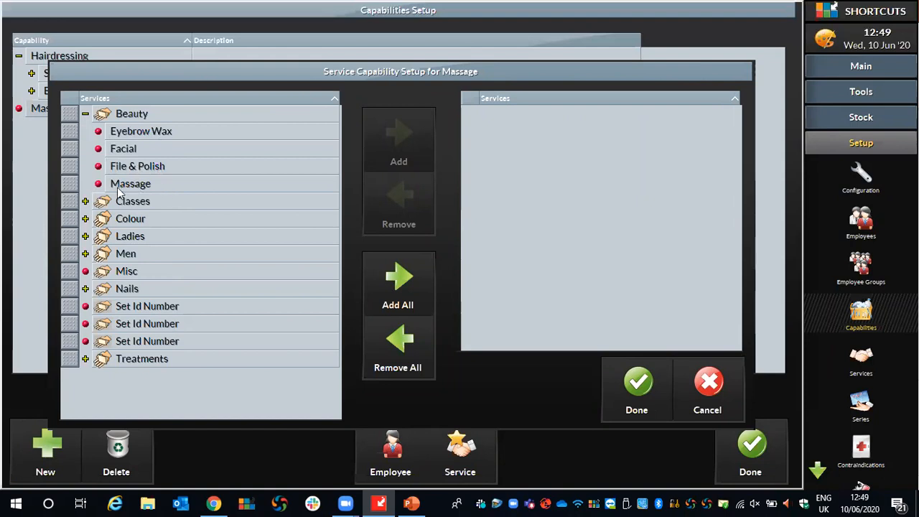
left_click(72, 189)
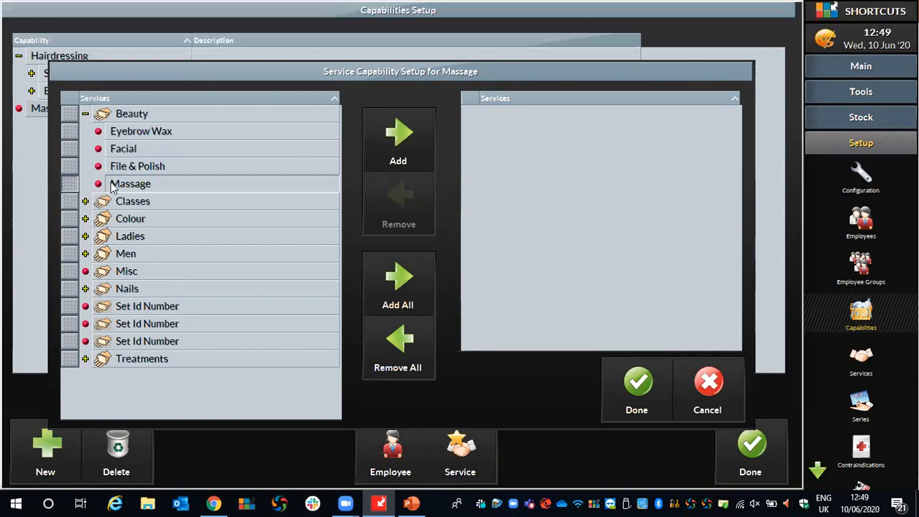
left_click(396, 144)
left_click(637, 387)
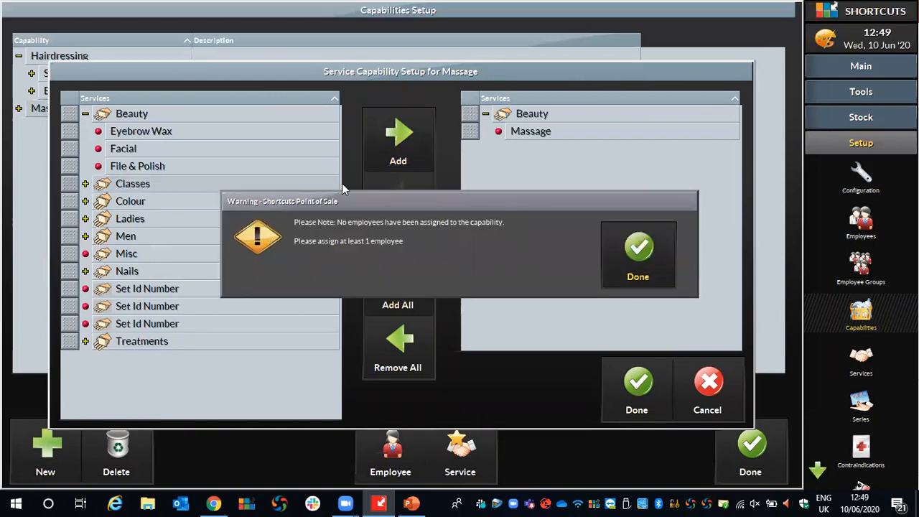
left_click(637, 253)
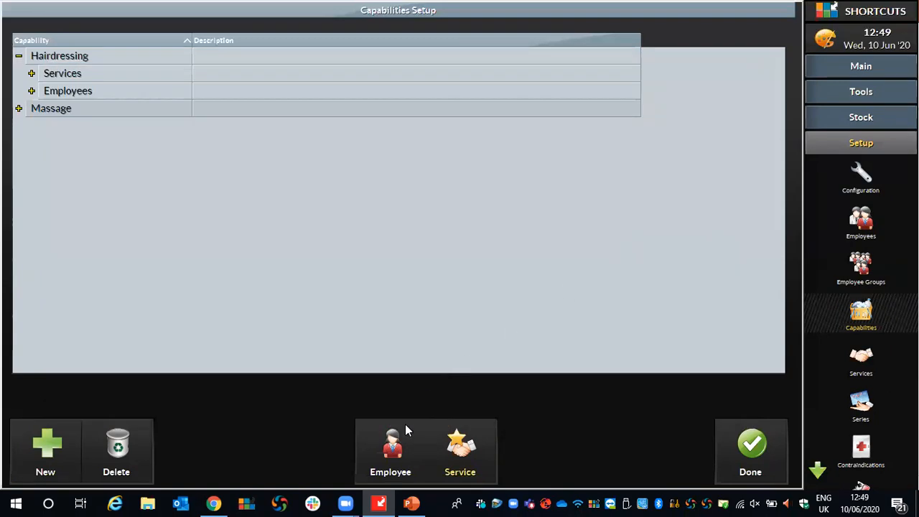
Step: Assign only the fourth employee in the list to the Massage capability
left_click(406, 426)
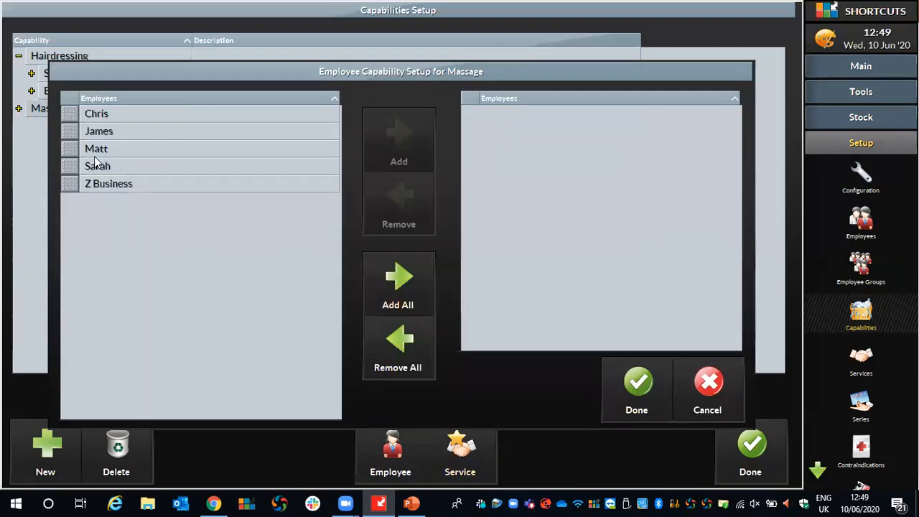
left_click(75, 168)
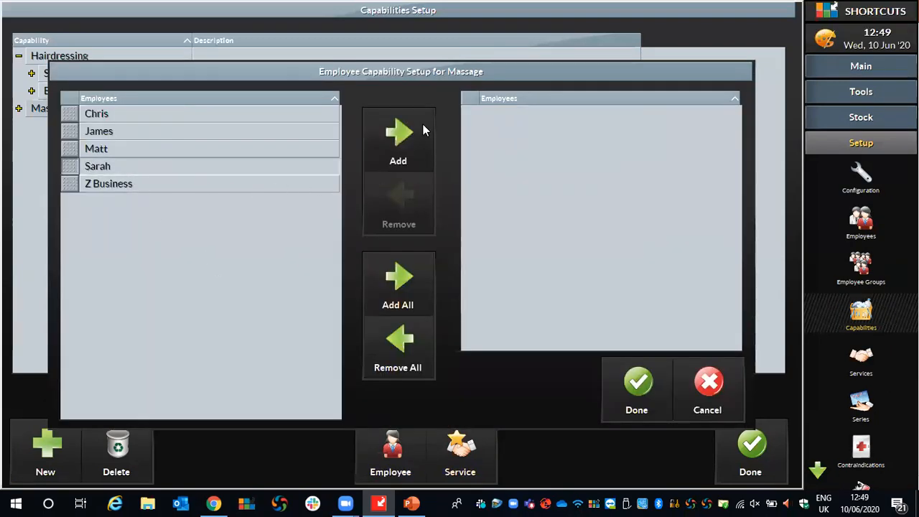
left_click(401, 134)
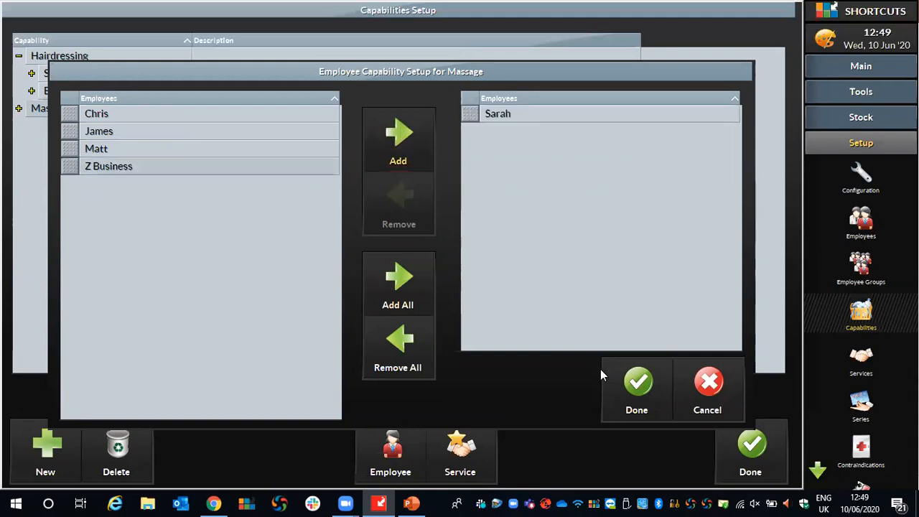
left_click(639, 382)
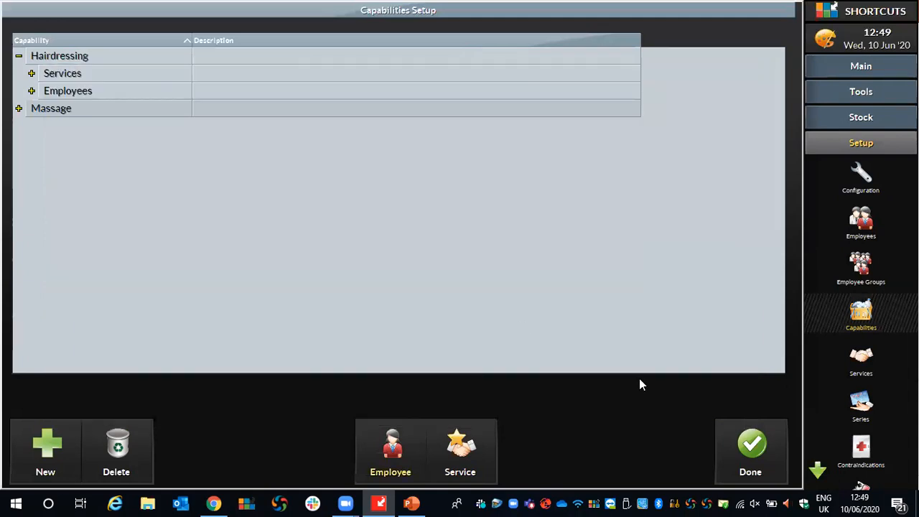
Step: Add a new capability named Facials/Nails
left_click(44, 442)
type("Facials/Nails")
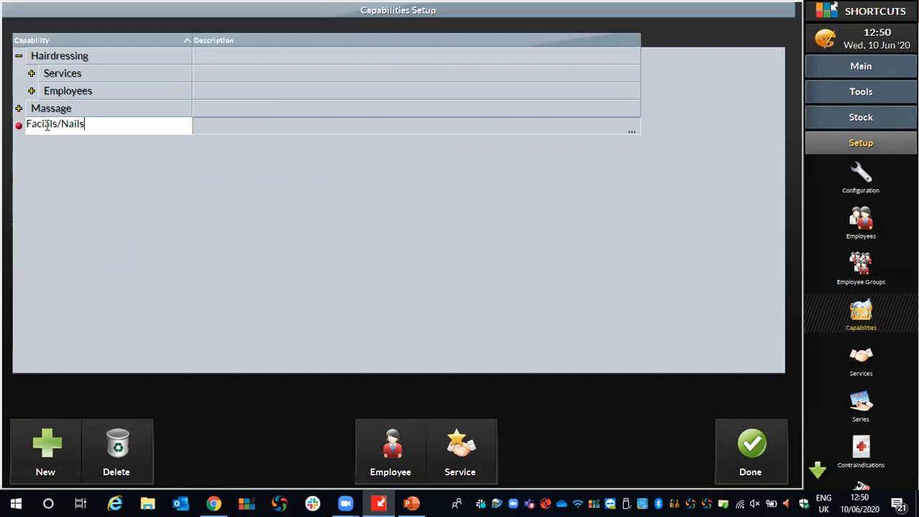
left_click_drag(96, 125, 18, 125)
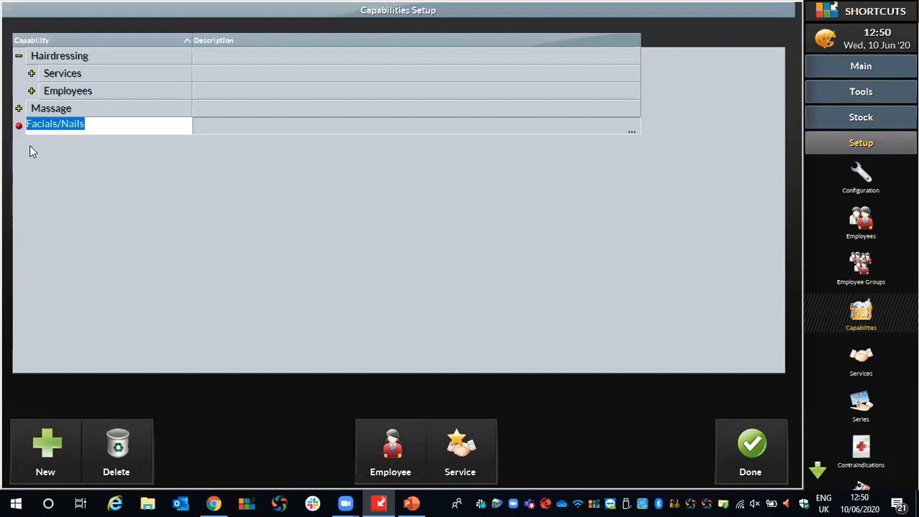
Step: Assign the File & Polish and Facial services from the Beauty category to the Facials/Nails capability
left_click(476, 456)
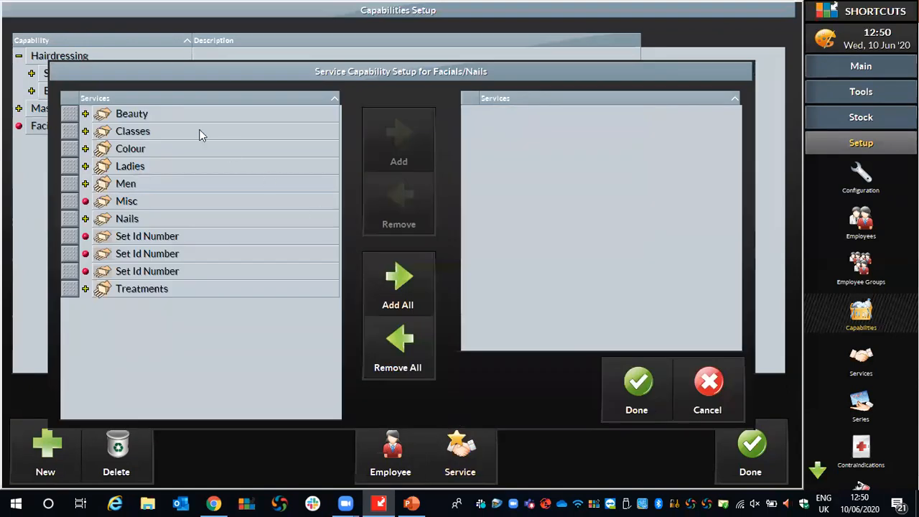
left_click(84, 114)
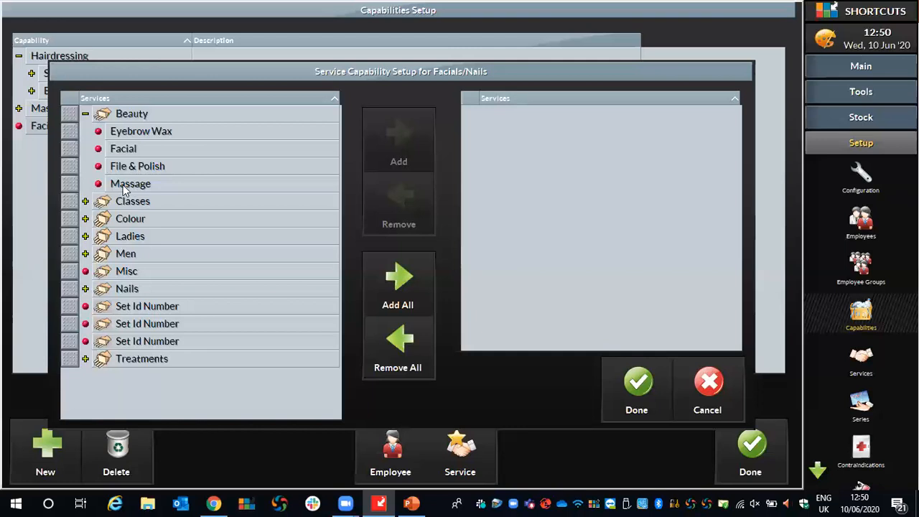
left_click(73, 167)
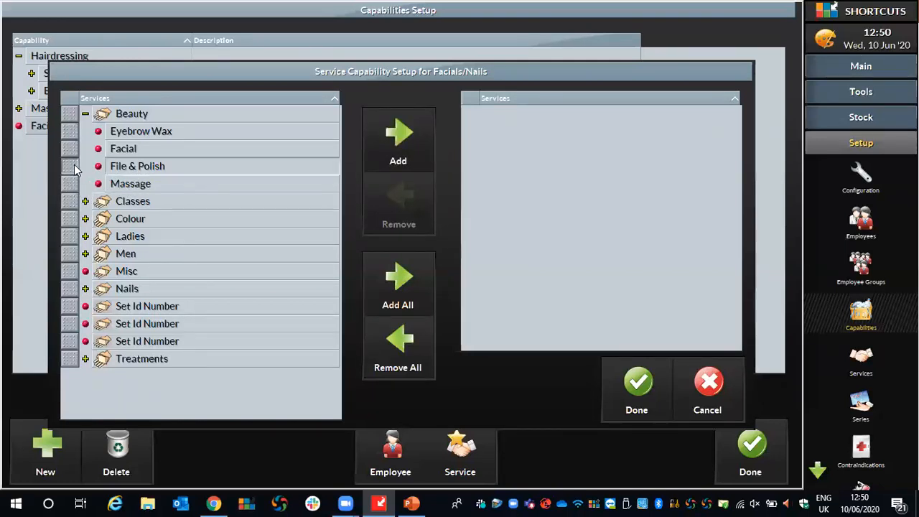
left_click(74, 151)
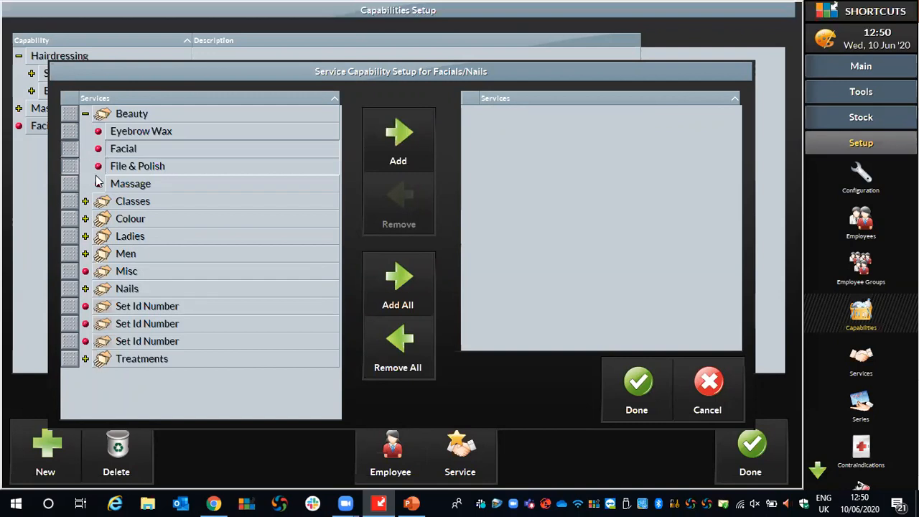
left_click(410, 137)
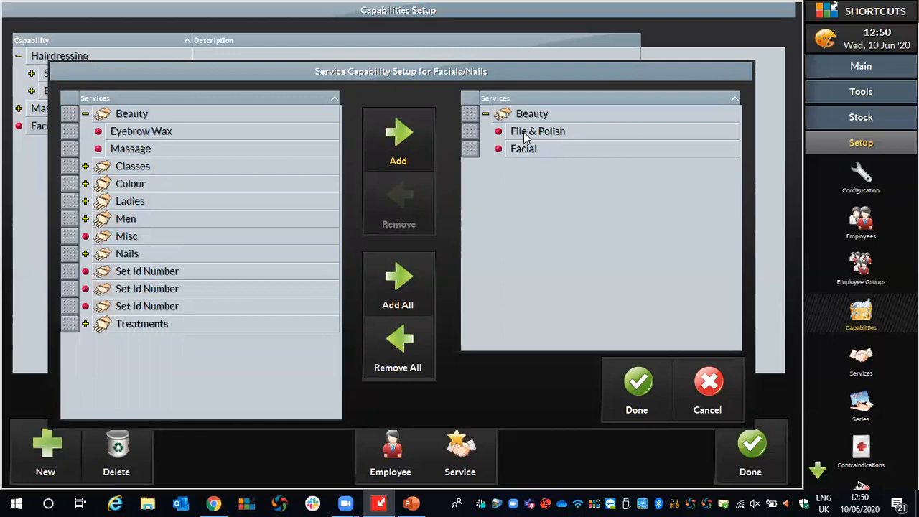
left_click(645, 388)
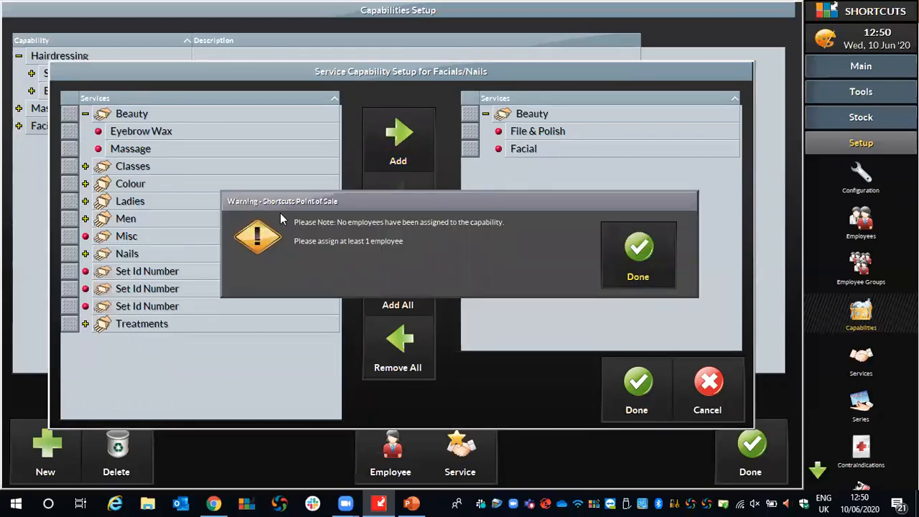
left_click(641, 255)
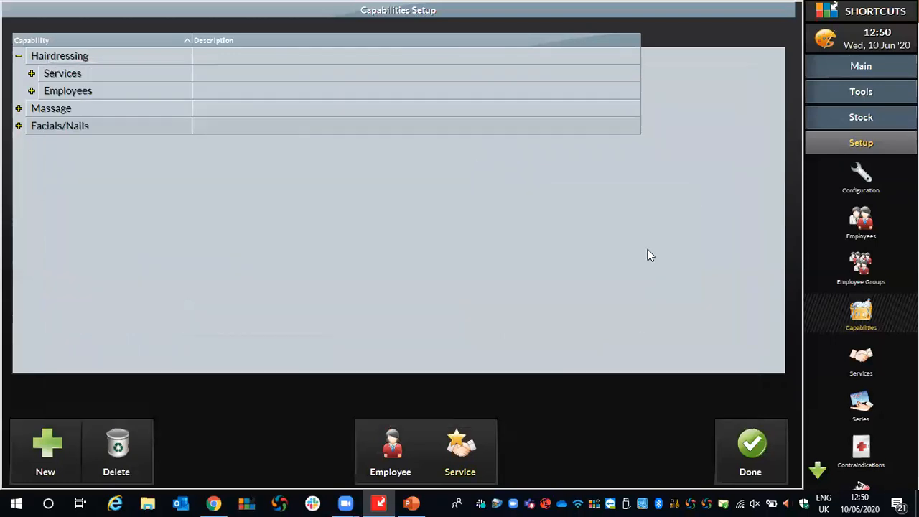
Step: Assign the first three employees in the list to the Facials/Nails capability
left_click(379, 448)
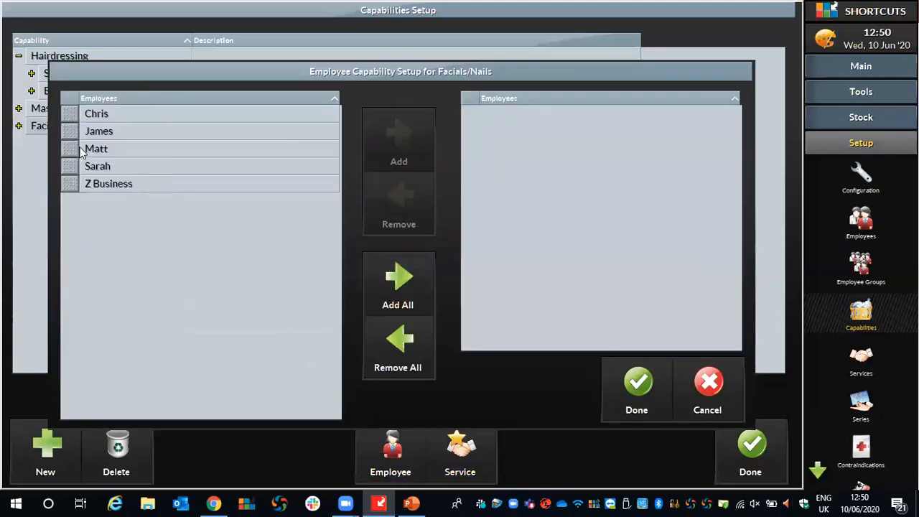
left_click(81, 149)
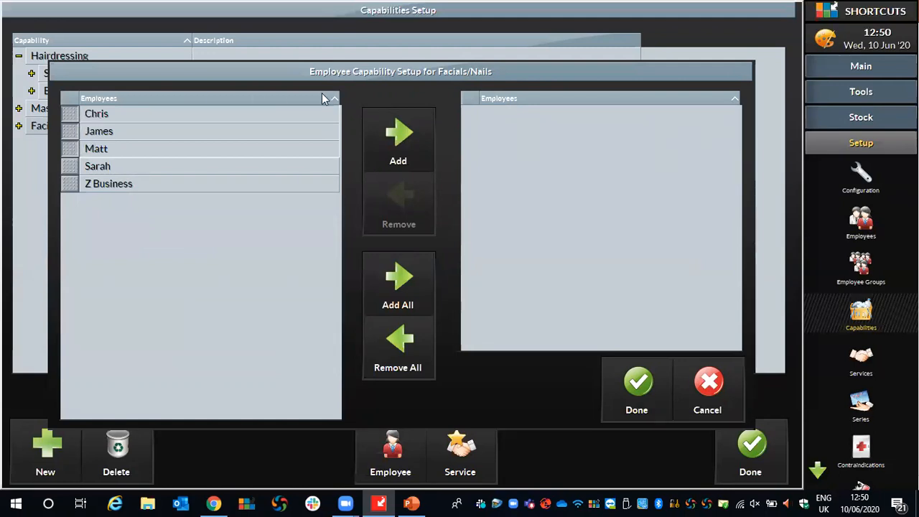
left_click(408, 135)
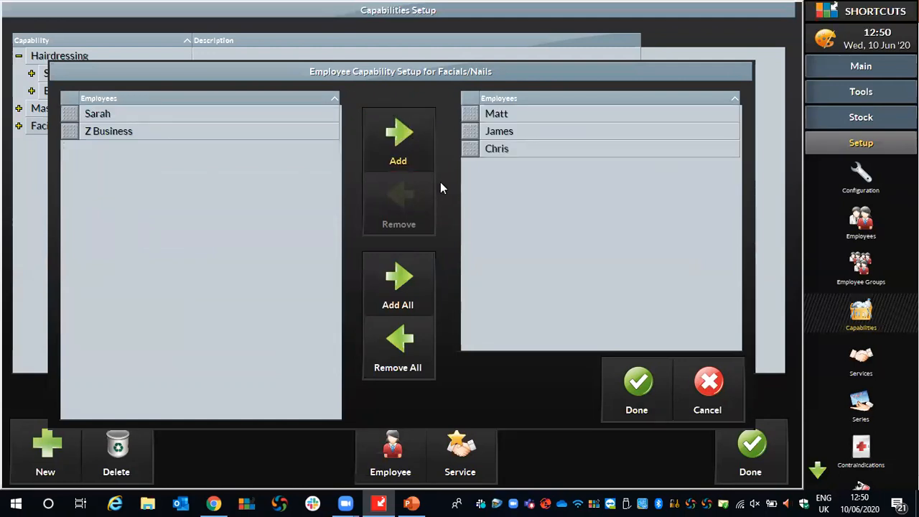
left_click(629, 383)
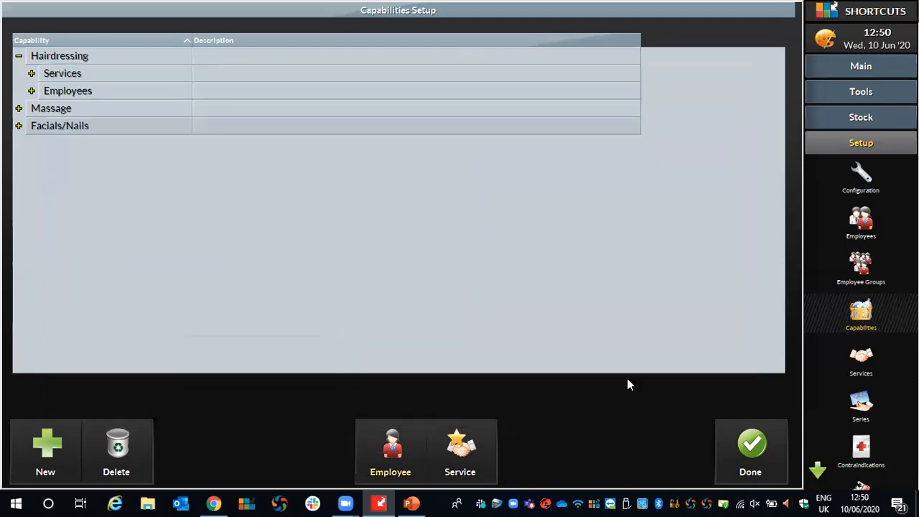
Step: Review the services and employees assigned to the Facials/Nails and Massage capabilities, then close the capabilities setup
left_click(18, 125)
left_click(32, 142)
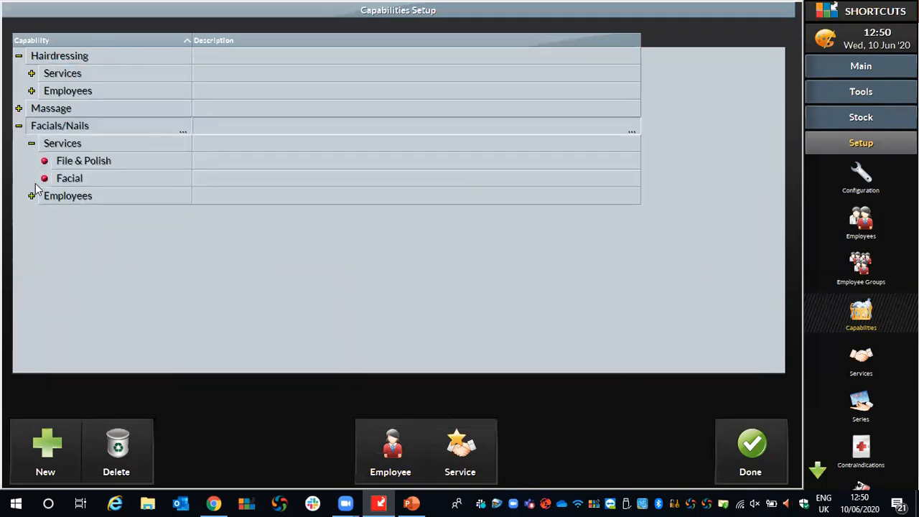
left_click(31, 195)
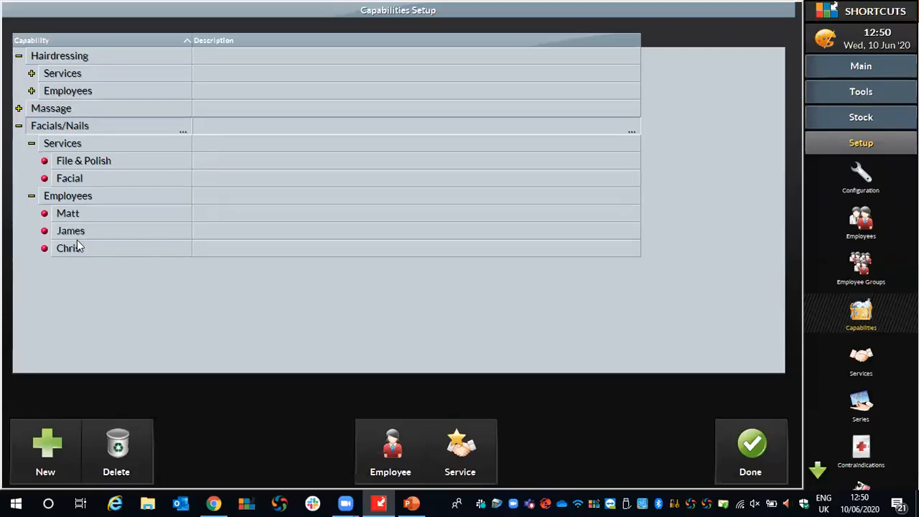
left_click(19, 108)
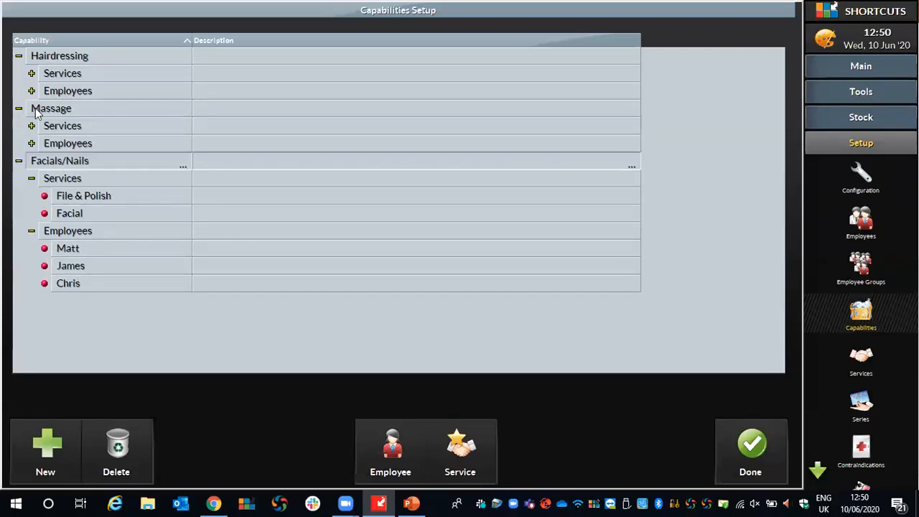
left_click(32, 125)
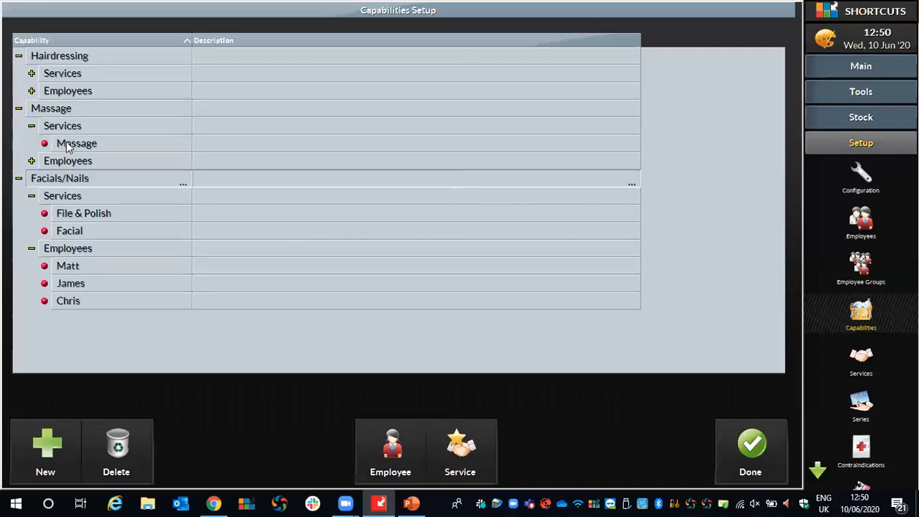
left_click(32, 160)
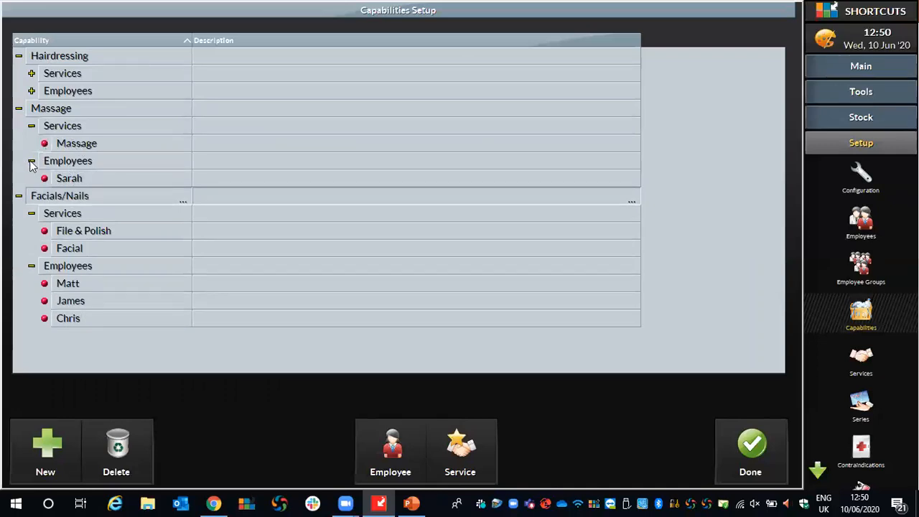
left_click(31, 161)
left_click(31, 125)
left_click(19, 109)
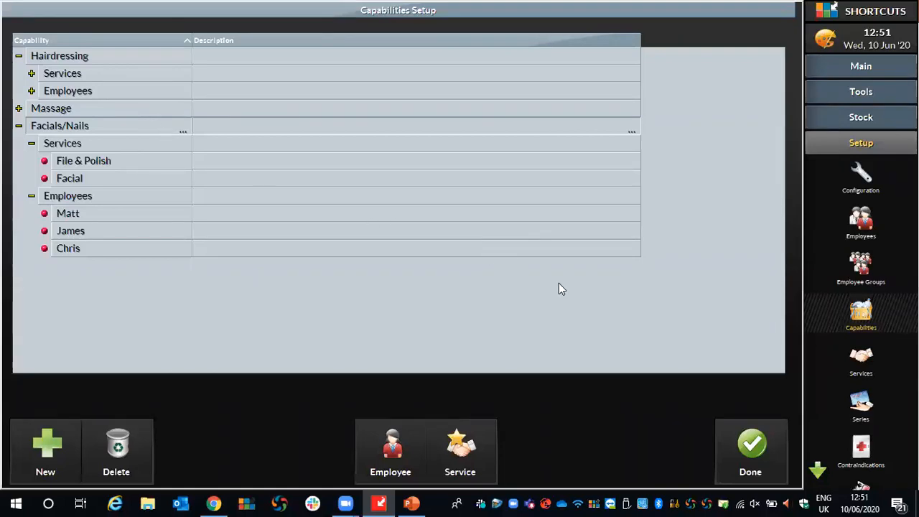
left_click(747, 463)
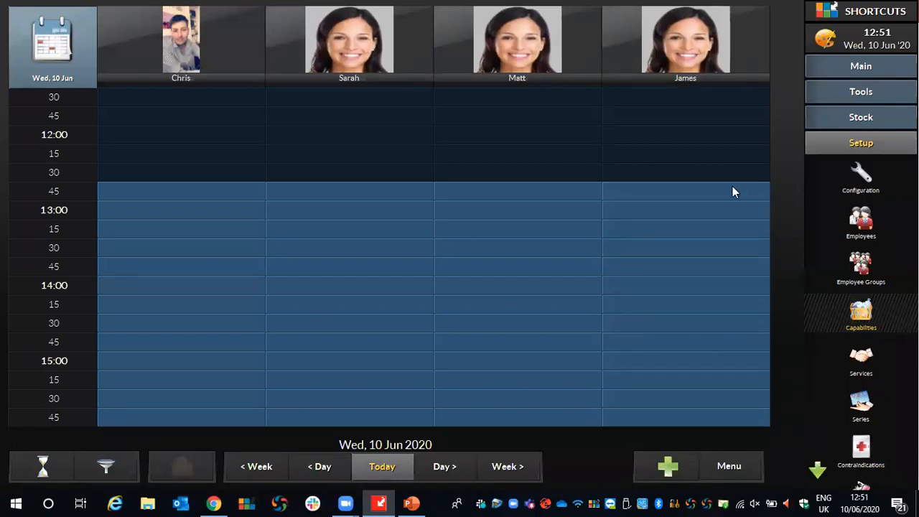
Step: Open the employee schedule and filter it by the first listed employee's name
left_click(859, 92)
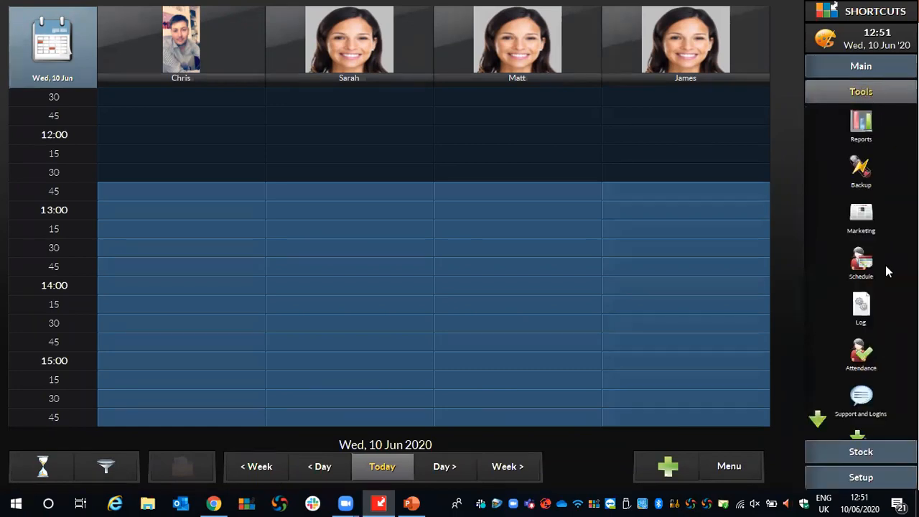
left_click(864, 269)
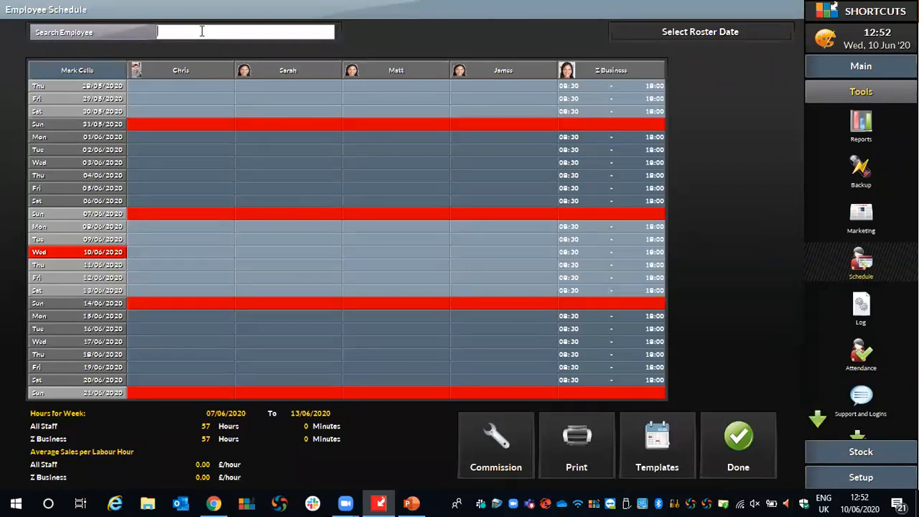
type("chris")
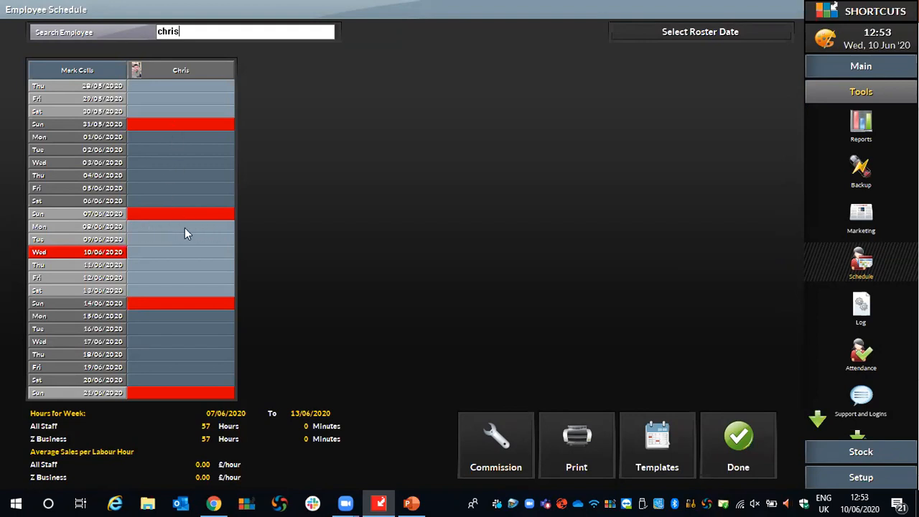
Step: Add a Day Off shift from 8:30 to 18:00 for the filtered employee on Monday 08/06/2020
double_click(204, 227)
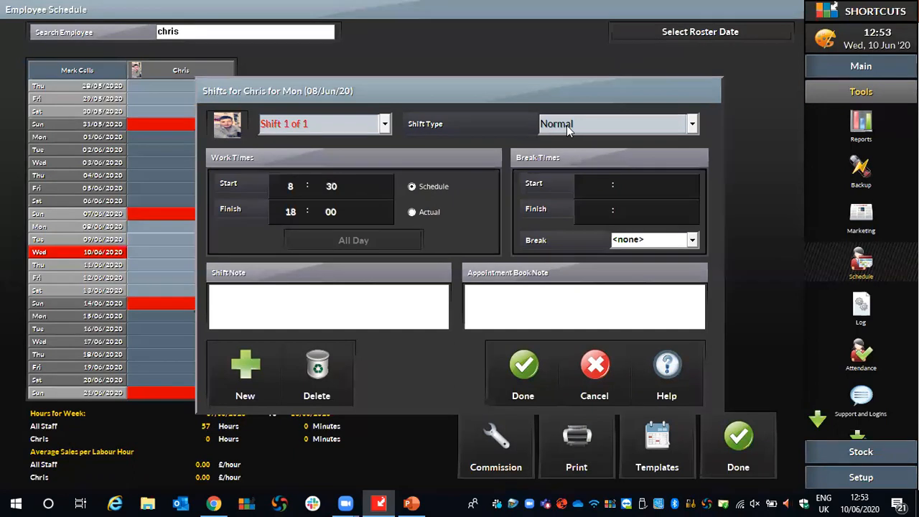
left_click(691, 124)
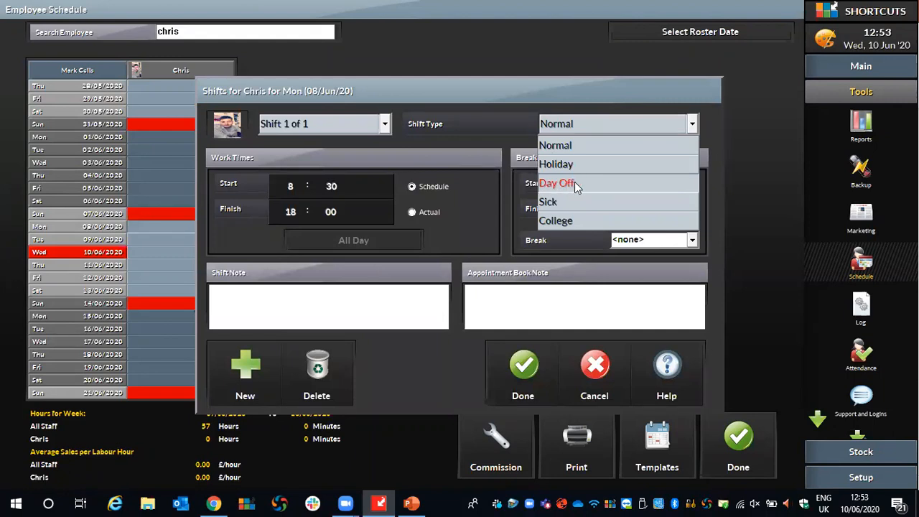
left_click(544, 186)
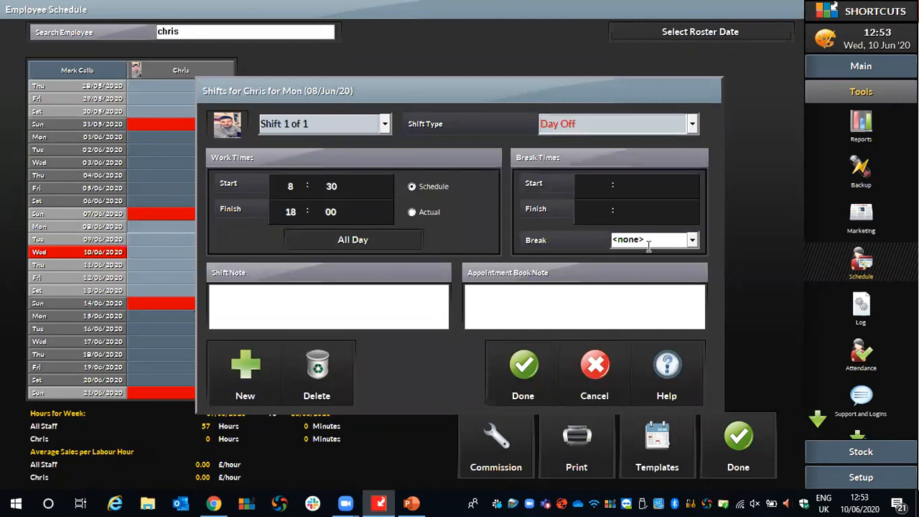
left_click(524, 368)
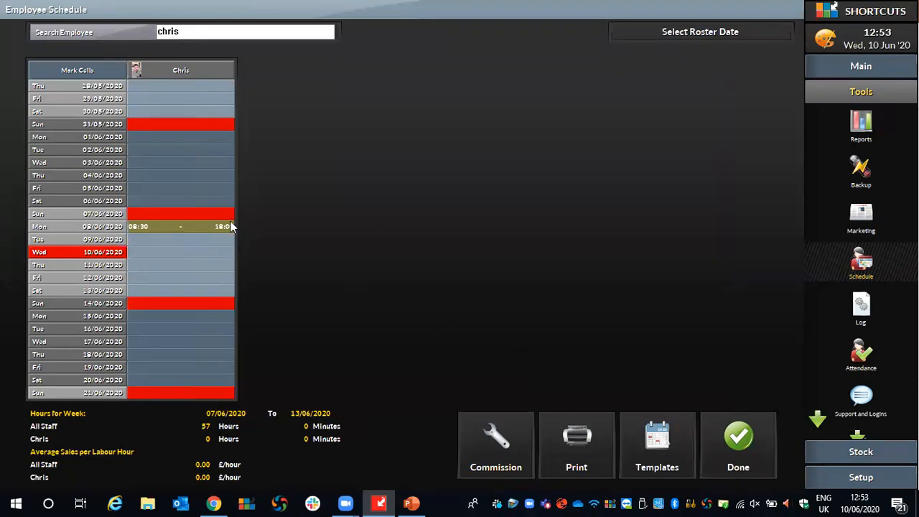
Step: Add Normal shifts from 8:30 to 18:00 for the employee on each day from Tuesday 09/06/2020 to Saturday 13/06/2020
double_click(146, 239)
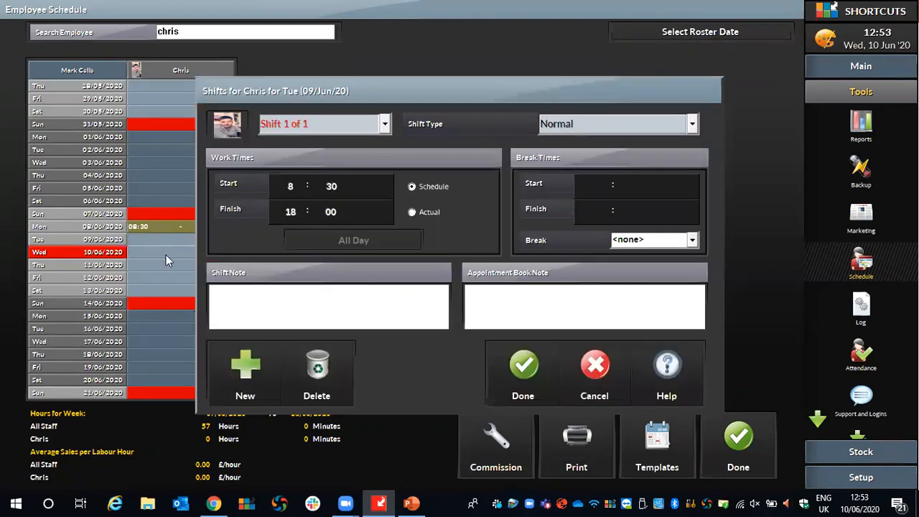
left_click(293, 211)
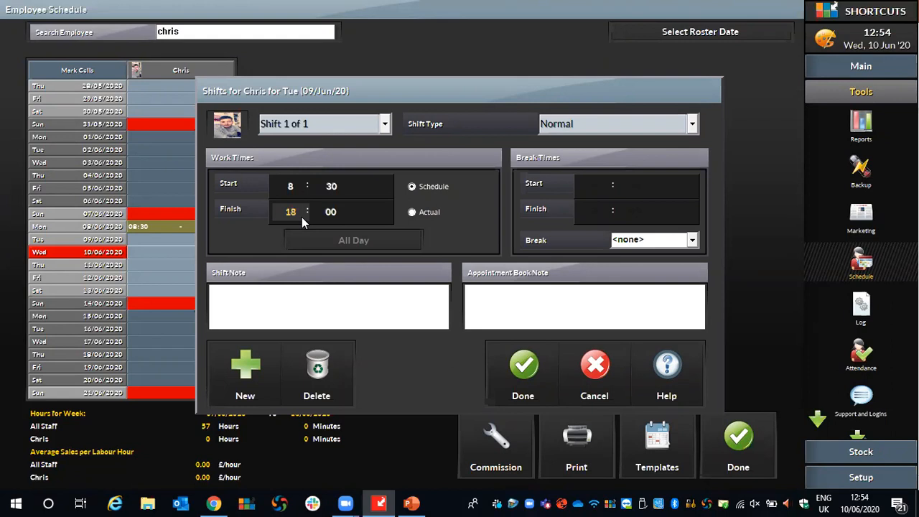
left_click(527, 369)
left_click(160, 252)
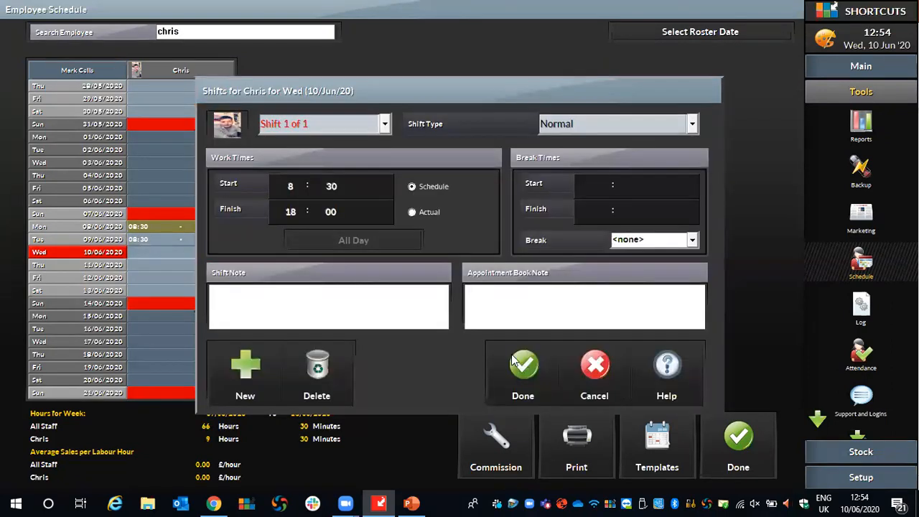
key("Return")
left_click(171, 266)
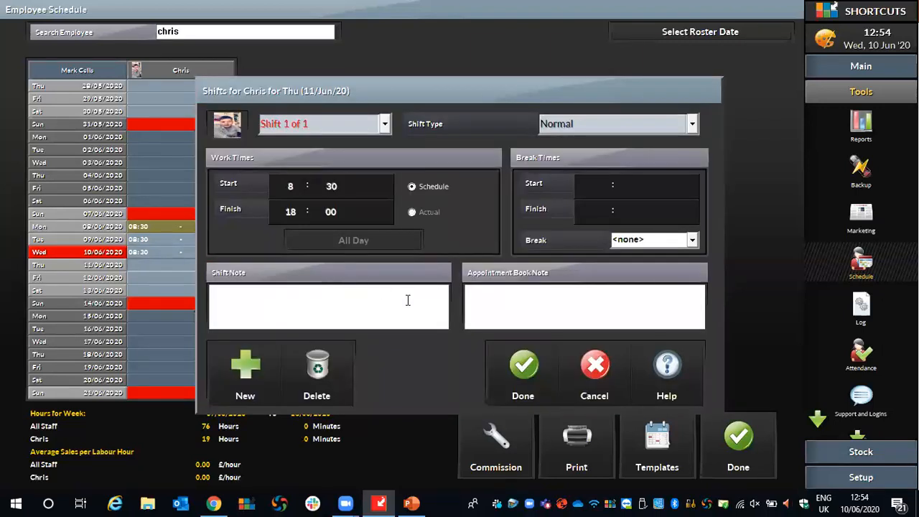
left_click(517, 367)
left_click(172, 278)
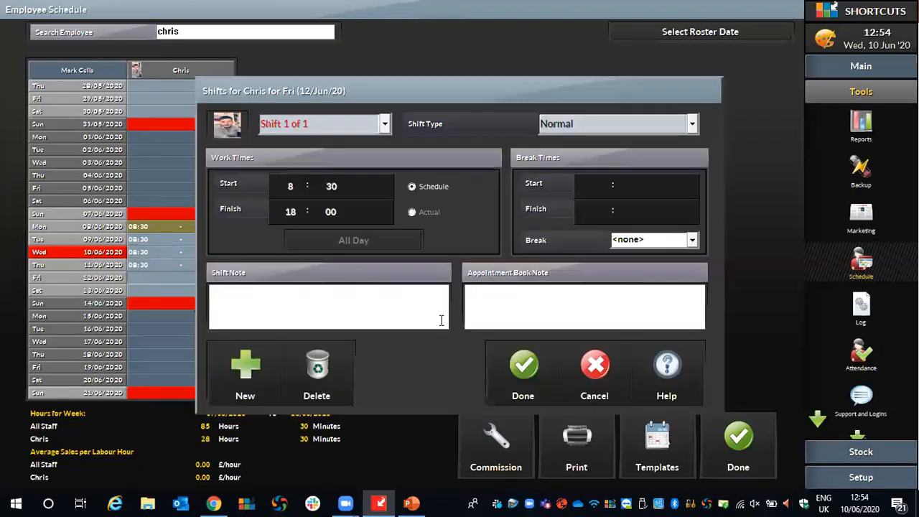
left_click(524, 364)
left_click(229, 290)
left_click(503, 375)
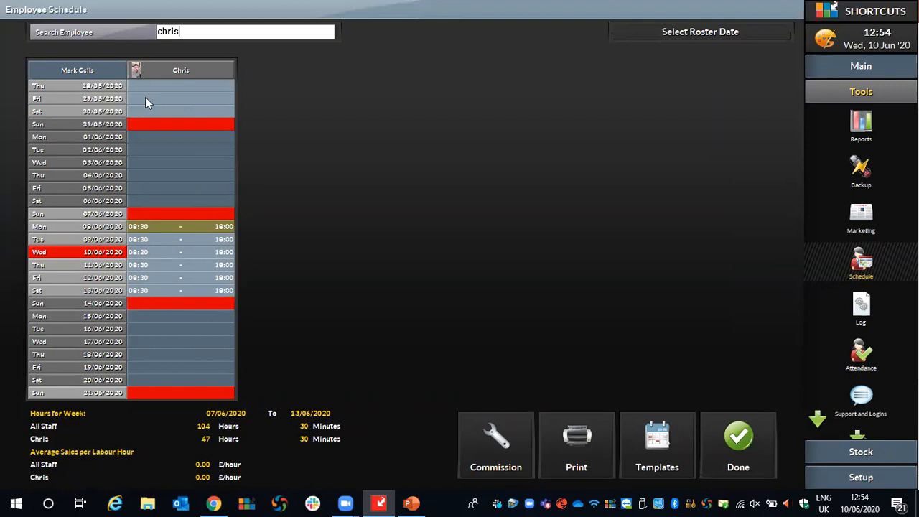
Step: Mark the employee's schedule cells from Sunday 07/06/2020 through Saturday 13/06/2020
left_click(76, 75)
left_click(192, 213)
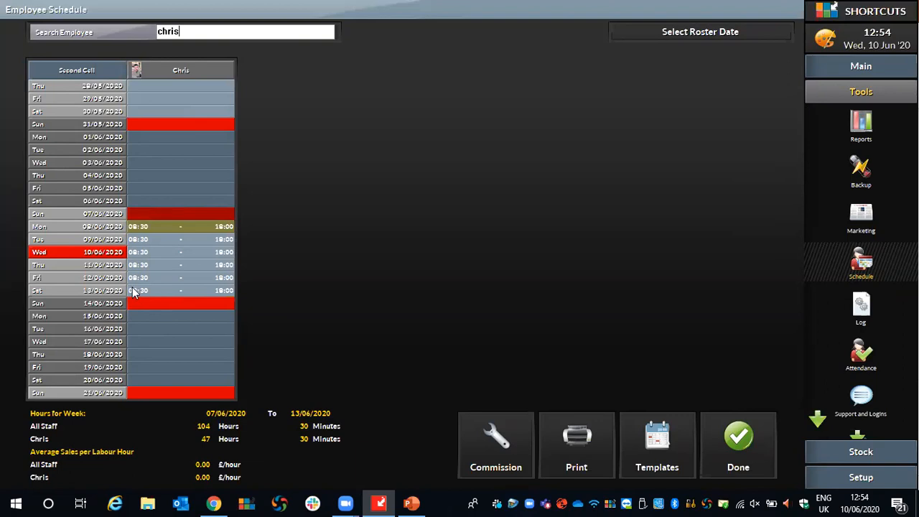
left_click(202, 289)
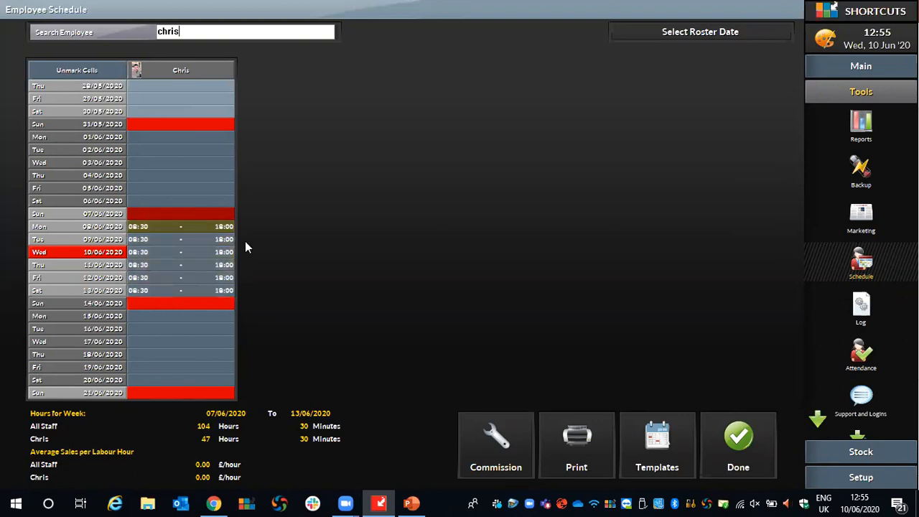
Step: Repeat the marked week's roster for the employee until 27 June 2021, and unmark the schedule cells
right_click(186, 237)
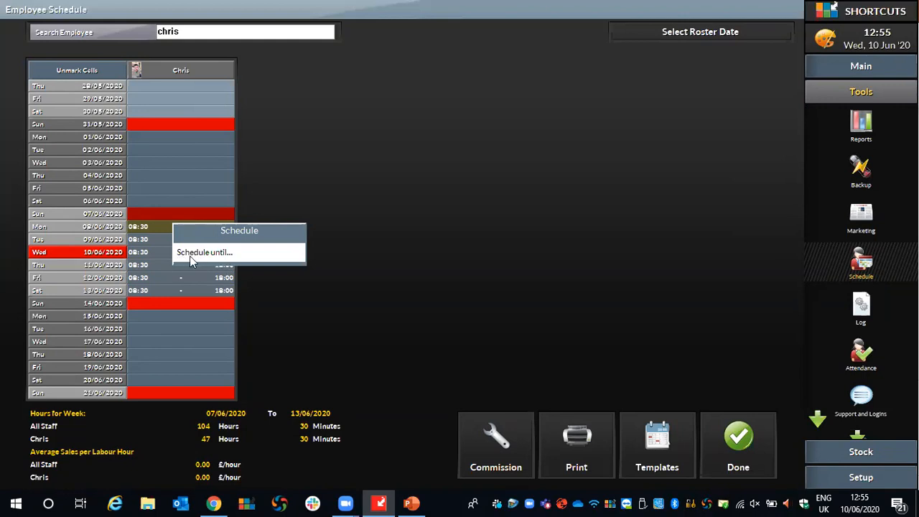
left_click(189, 255)
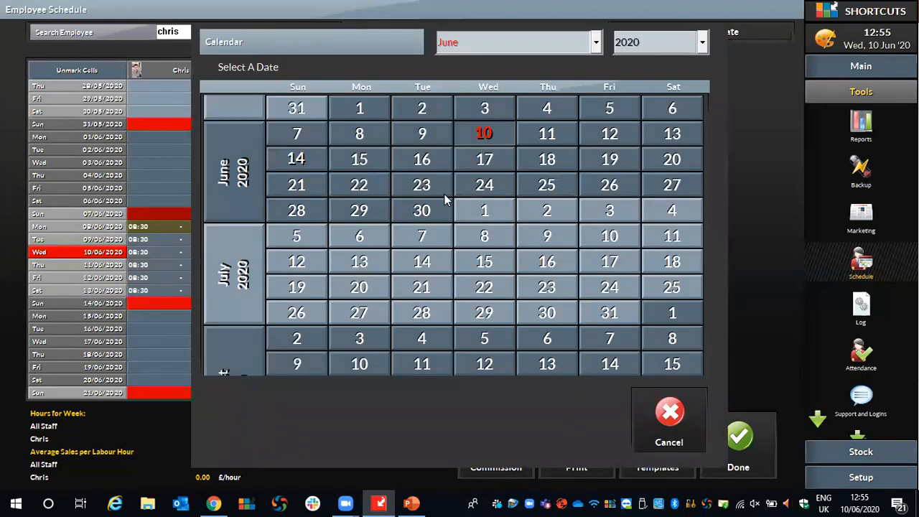
left_click(689, 47)
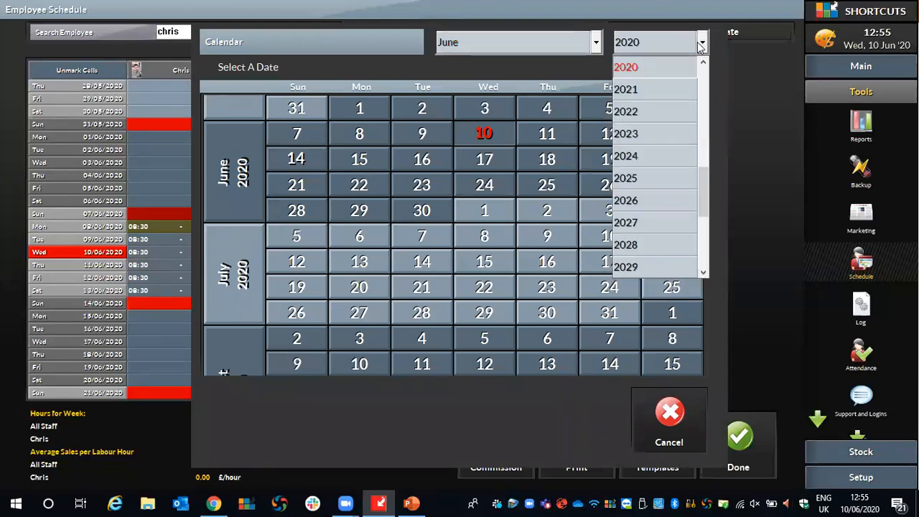
left_click(625, 91)
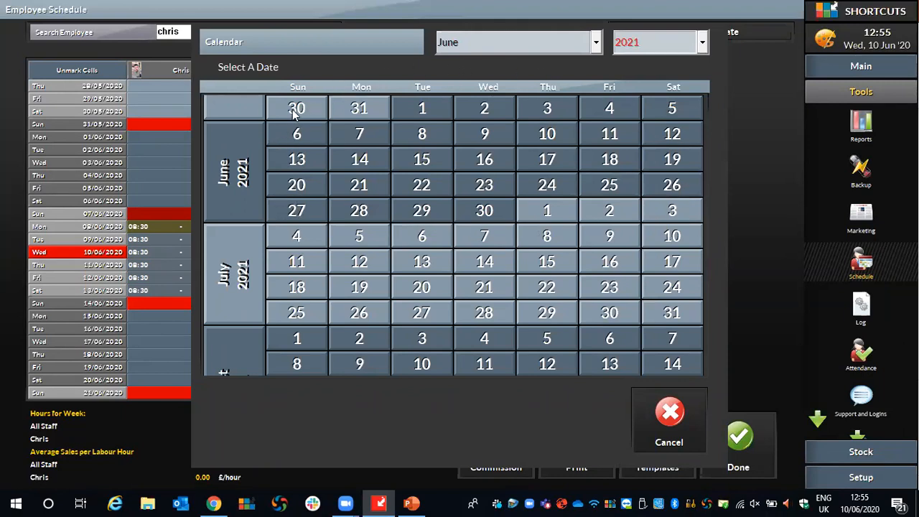
left_click(294, 210)
left_click(584, 266)
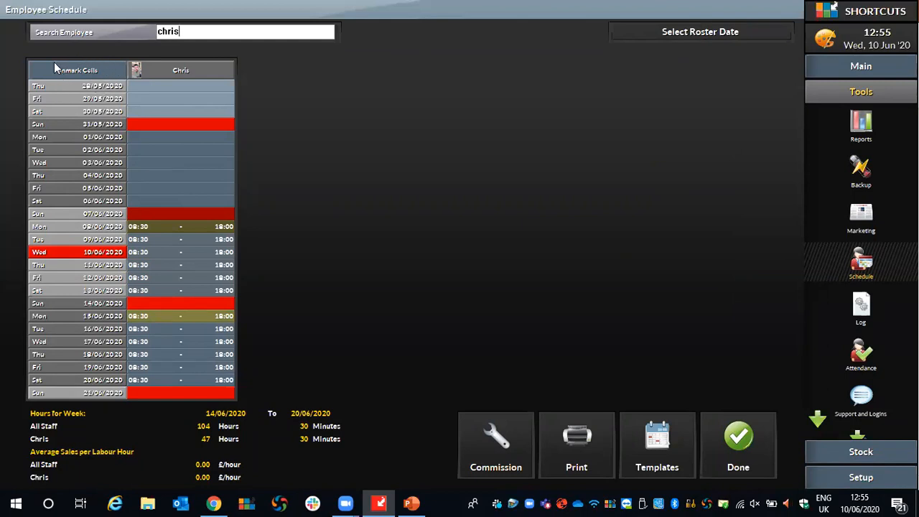
left_click(94, 70)
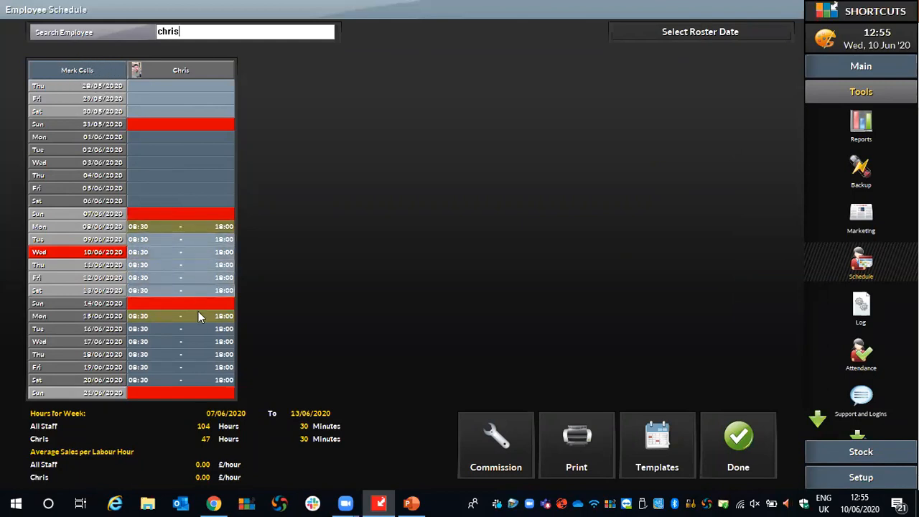
Step: Look through the employee's repeated roster for the weeks from June through August 2020
scroll(185, 427, "down", 9)
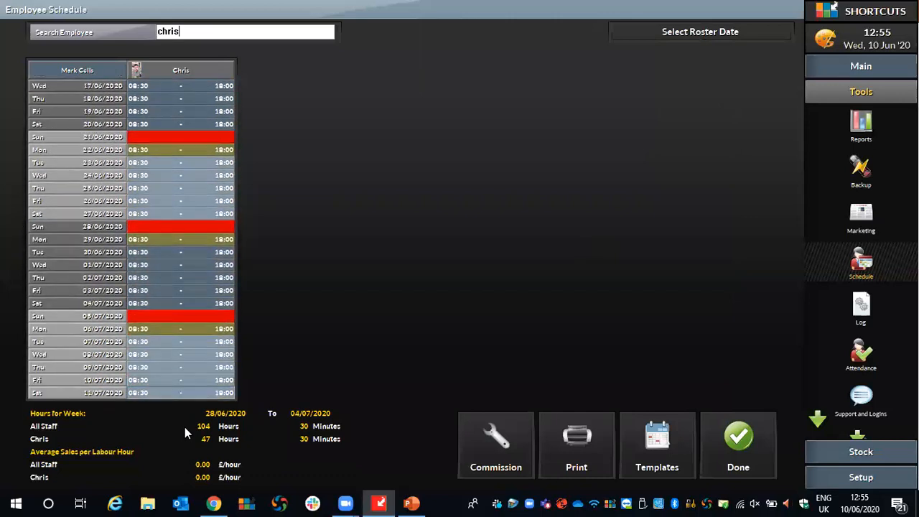
scroll(184, 428, "down", 9)
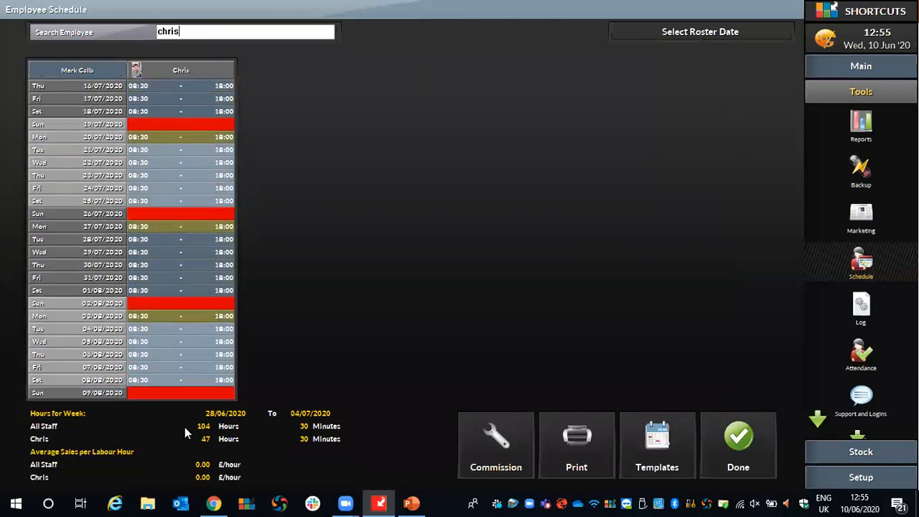
scroll(185, 428, "down", 5)
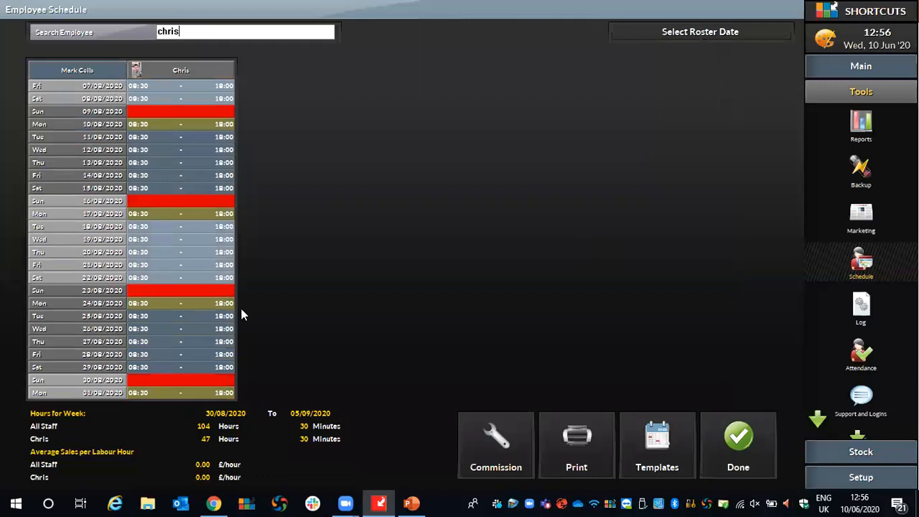
scroll(225, 31, "up", 6)
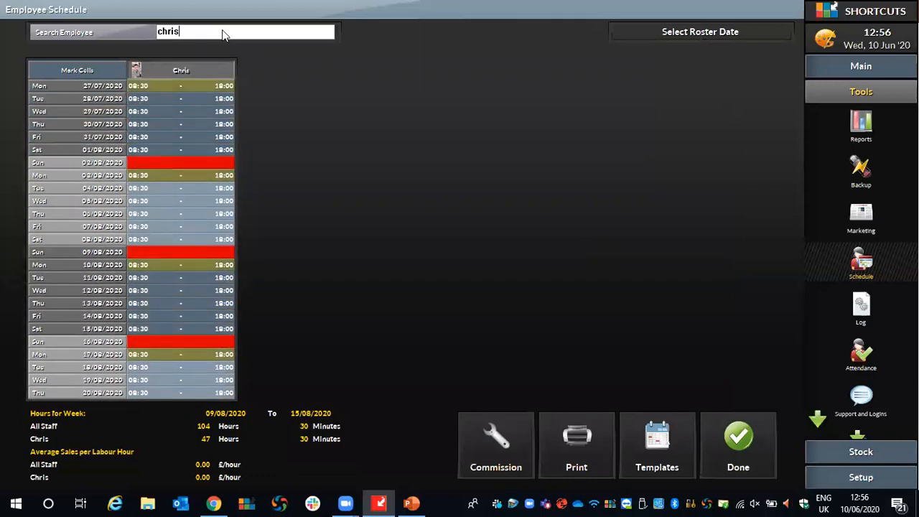
scroll(223, 34, "up", 9)
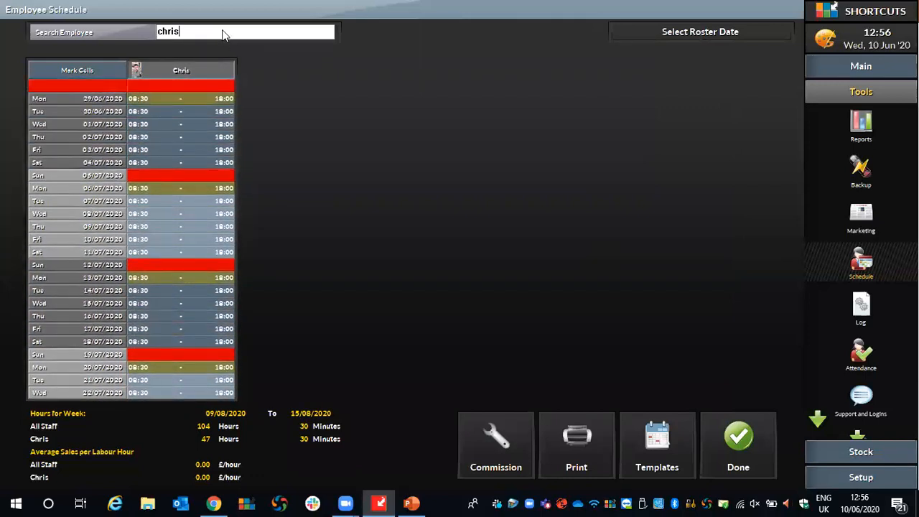
scroll(224, 32, "up", 1)
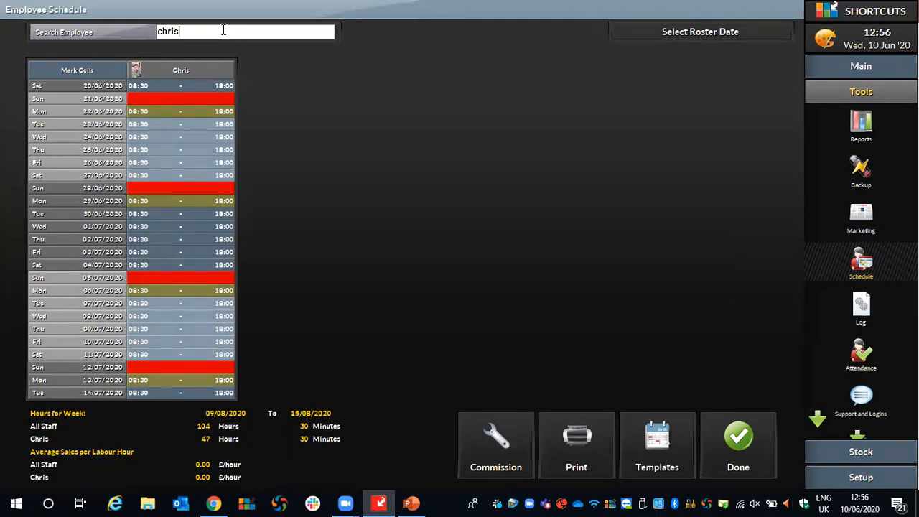
left_click_drag(179, 158, 184, 41)
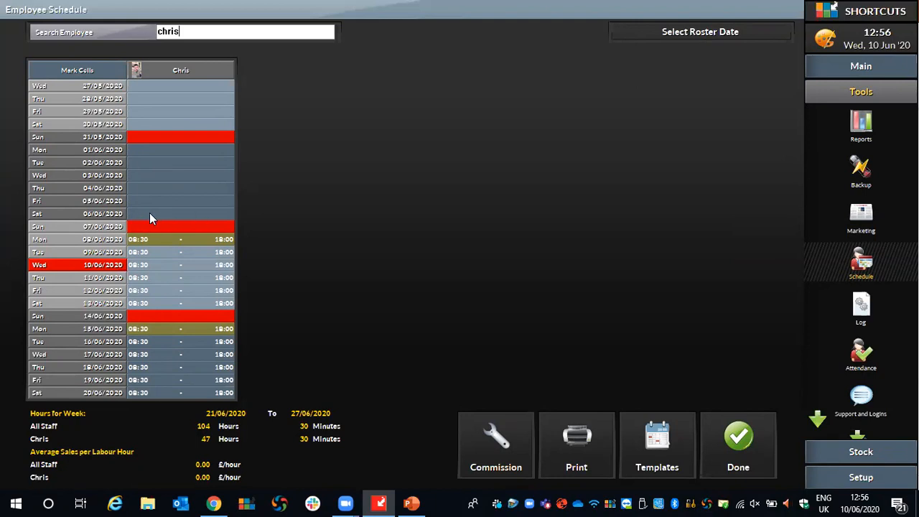
Step: Set the employee's first shift on Saturday 06/06/2020 as Normal from 8:30 to 13:00
left_click(199, 214)
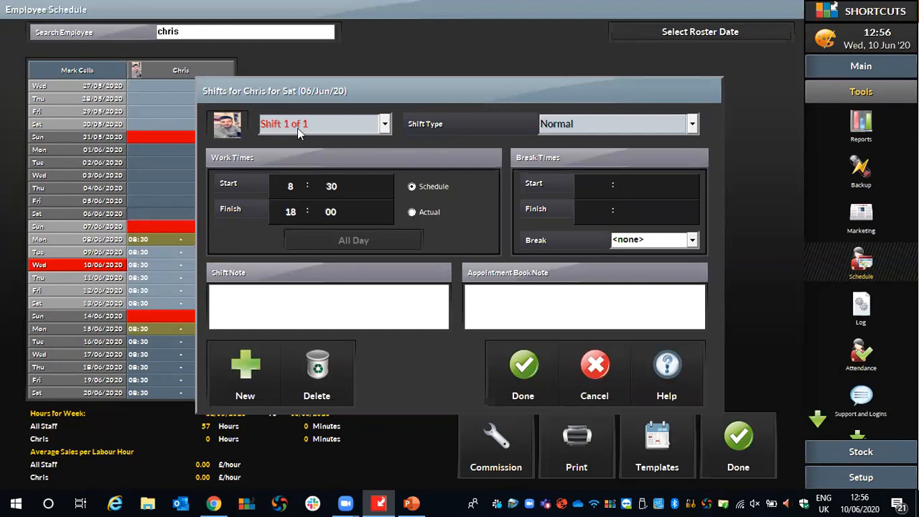
left_click(291, 211)
key("Down")
key("Down")
key("Down")
key("Down")
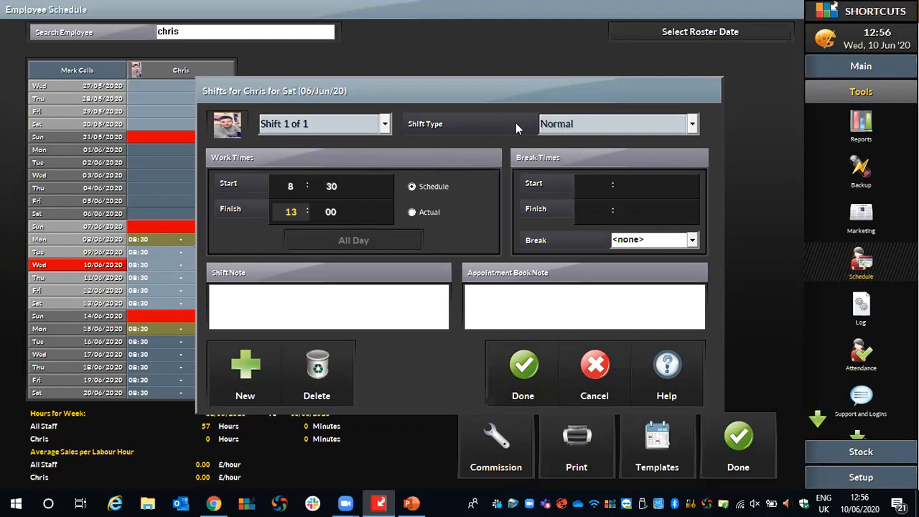
Step: Add a second shift of type Holiday from 13:00 to 18:00 on the same Saturday and save the shifts
left_click(245, 371)
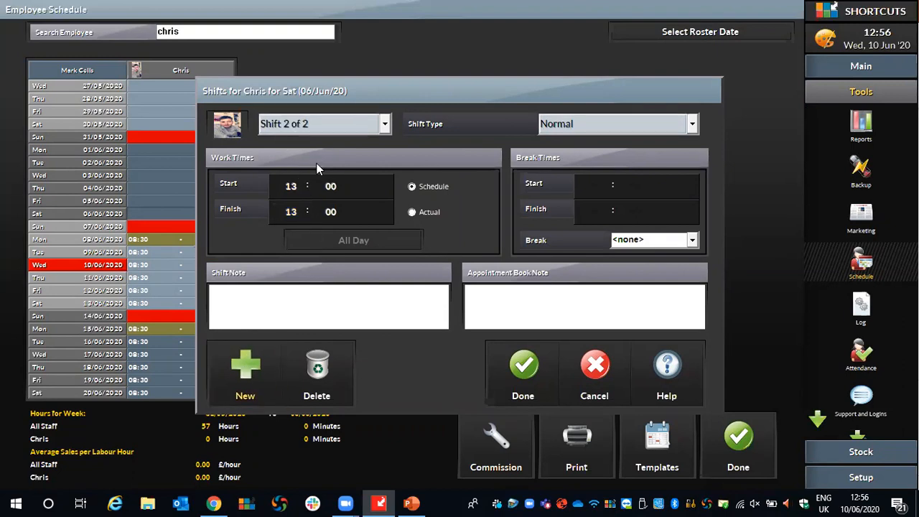
left_click(291, 214)
left_click(608, 128)
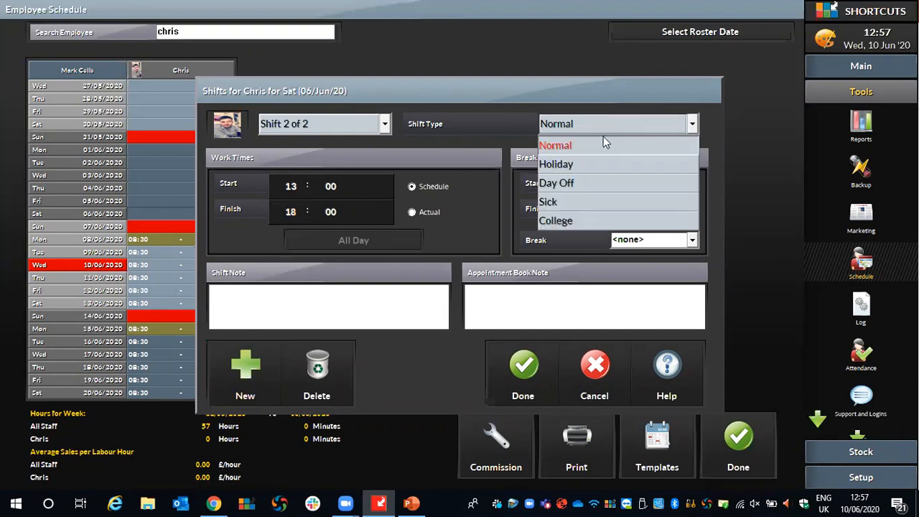
left_click(564, 170)
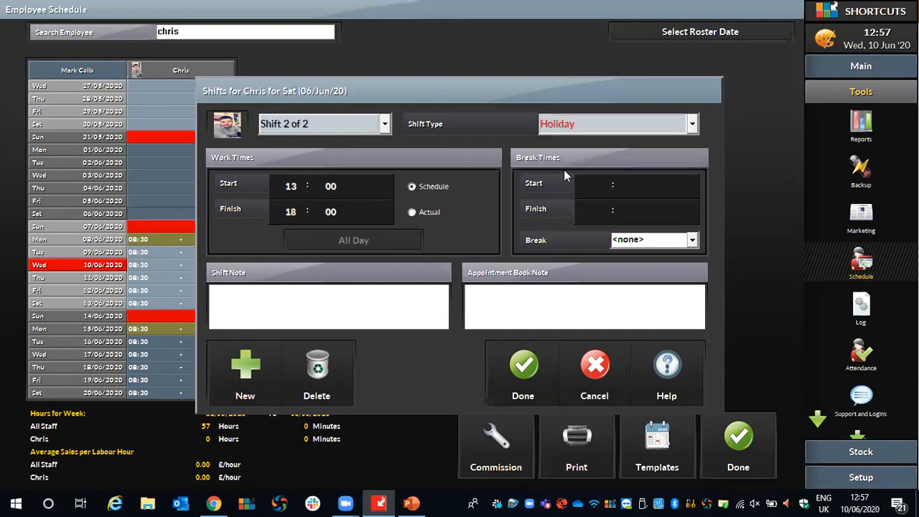
left_click(524, 363)
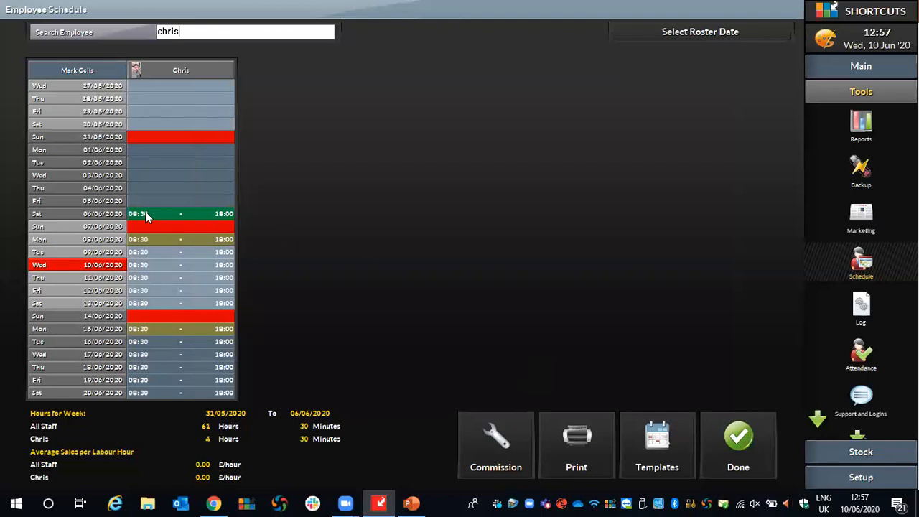
Step: Check the details of the second shift on Saturday 06/06/2020 and close the employee schedule
double_click(147, 211)
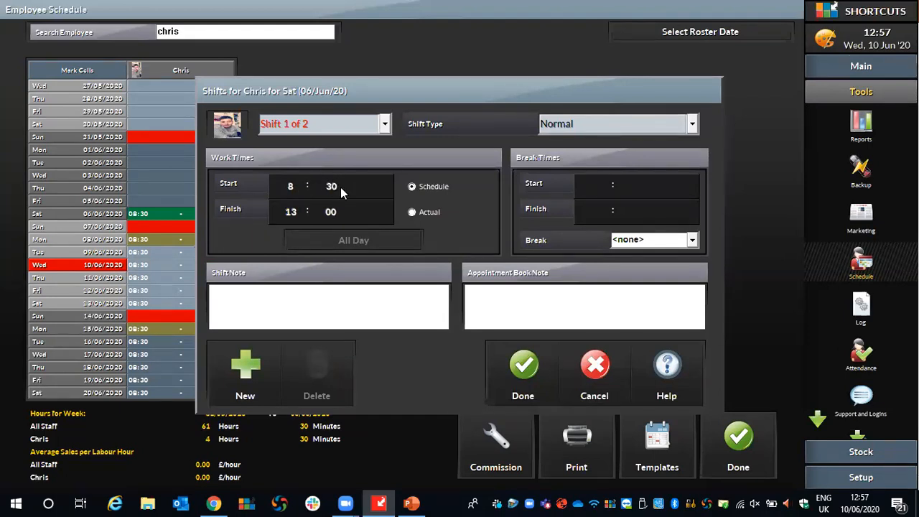
left_click(384, 126)
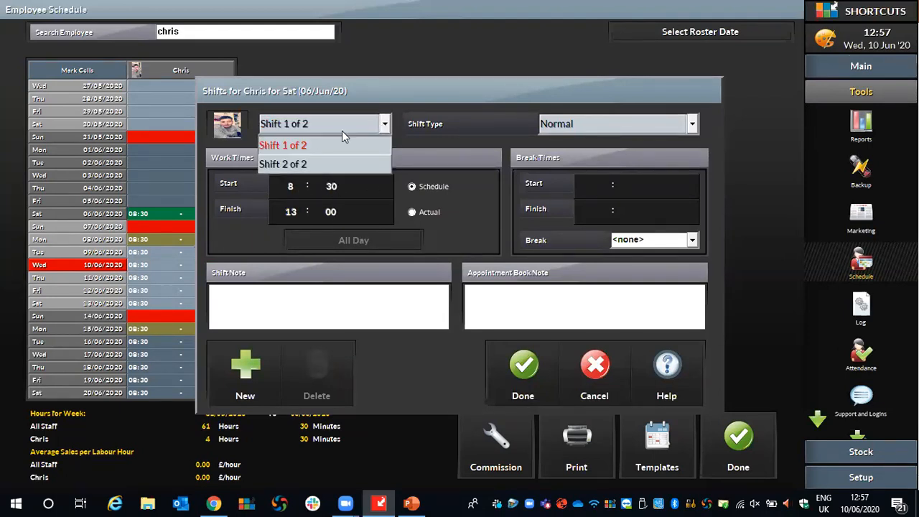
left_click(305, 166)
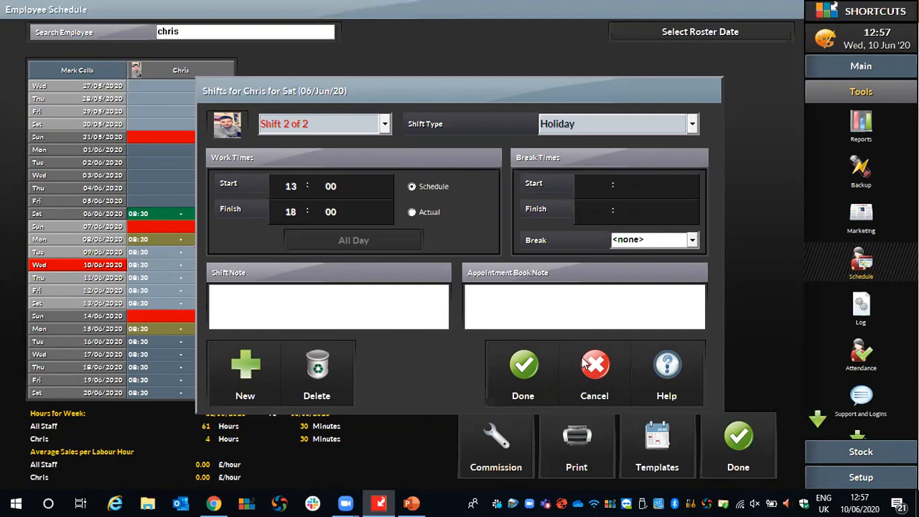
left_click(524, 364)
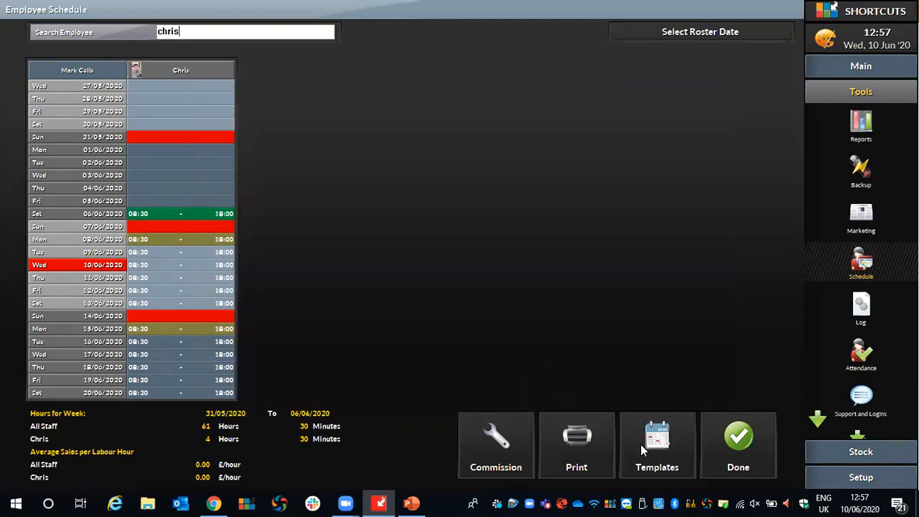
left_click(740, 436)
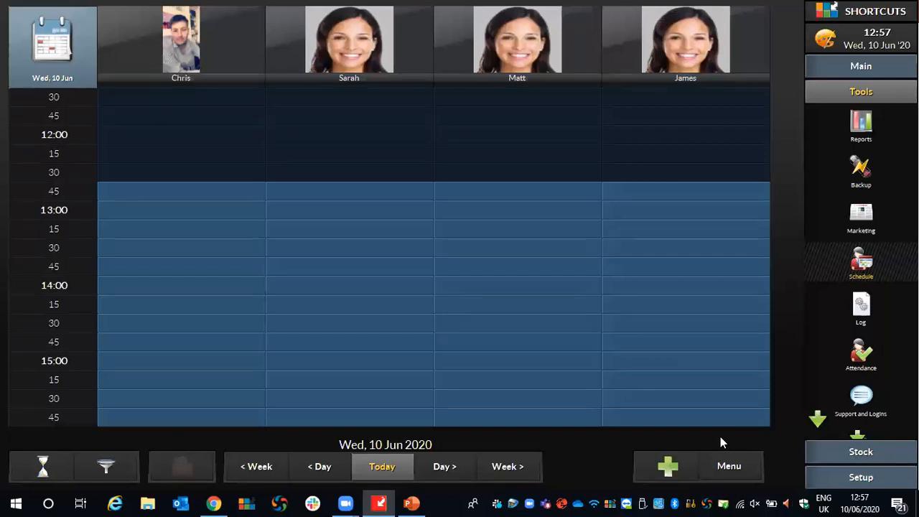
Step: Enable Auto Clock Off Employees in the Point Of Sale configuration and save the setup
left_click(862, 488)
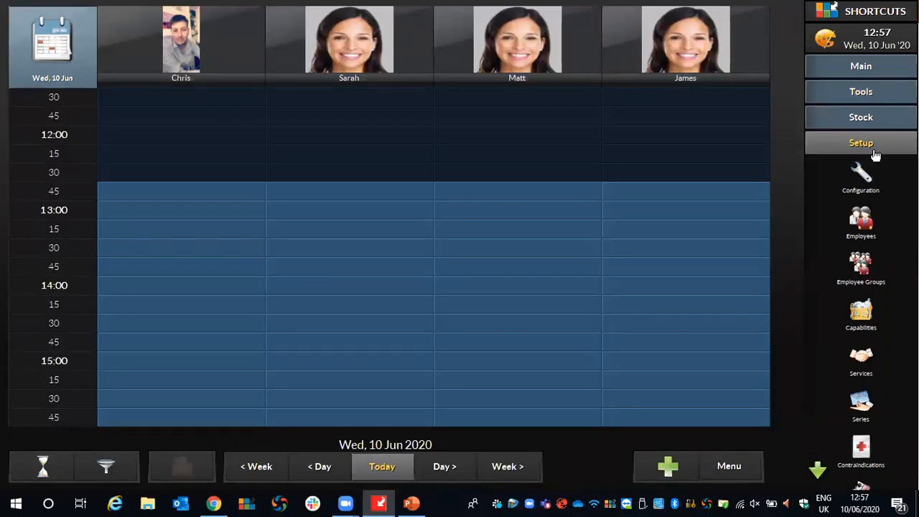
left_click(864, 174)
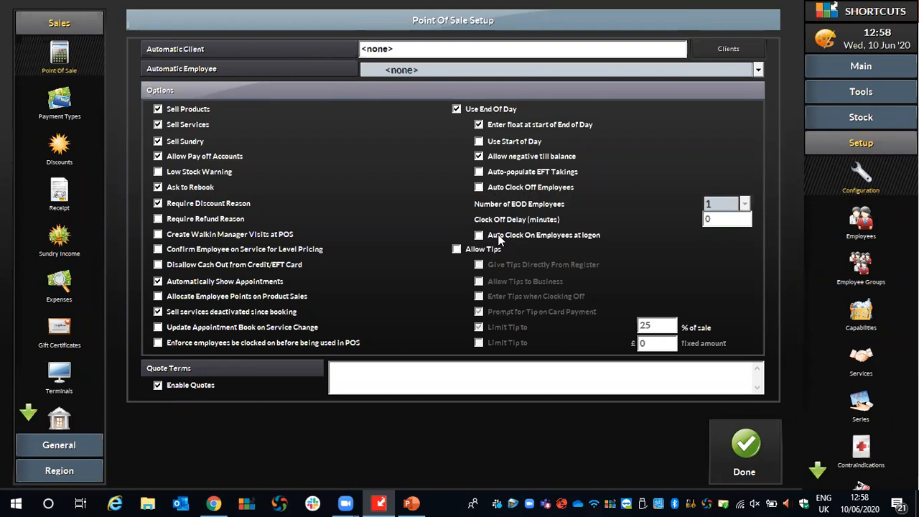
left_click(479, 187)
left_click(760, 449)
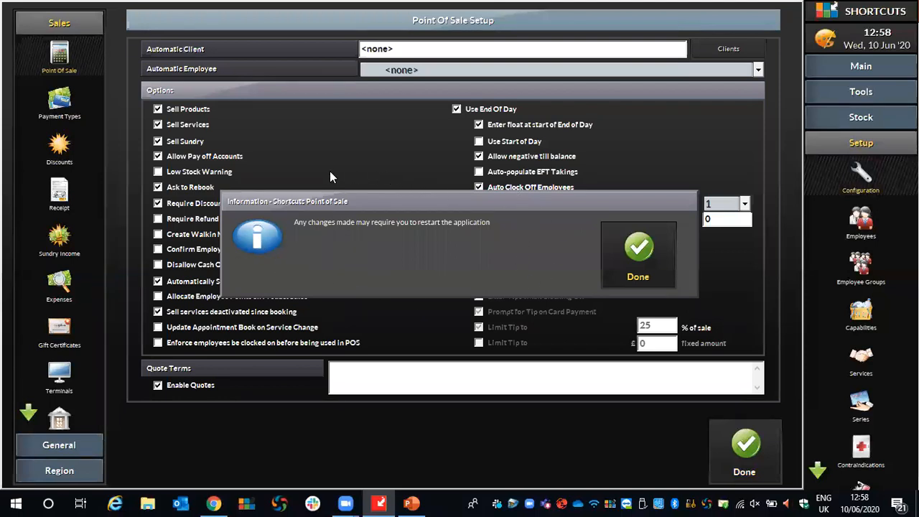
left_click(634, 253)
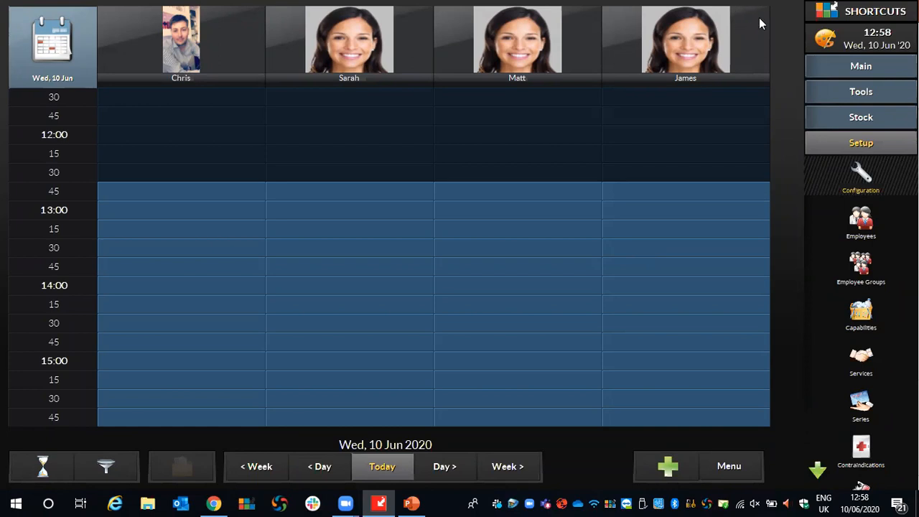
Step: Open the employee performance view and clock on the first listed employee
left_click(842, 72)
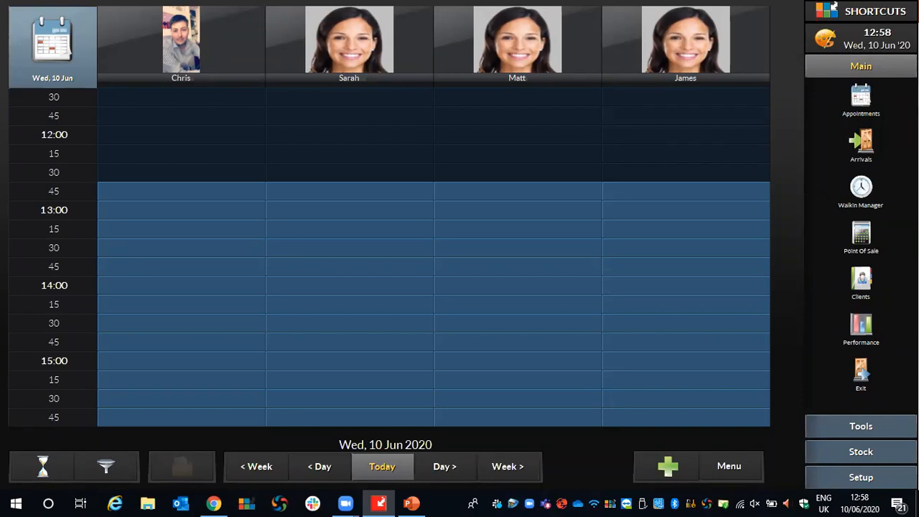
left_click(866, 329)
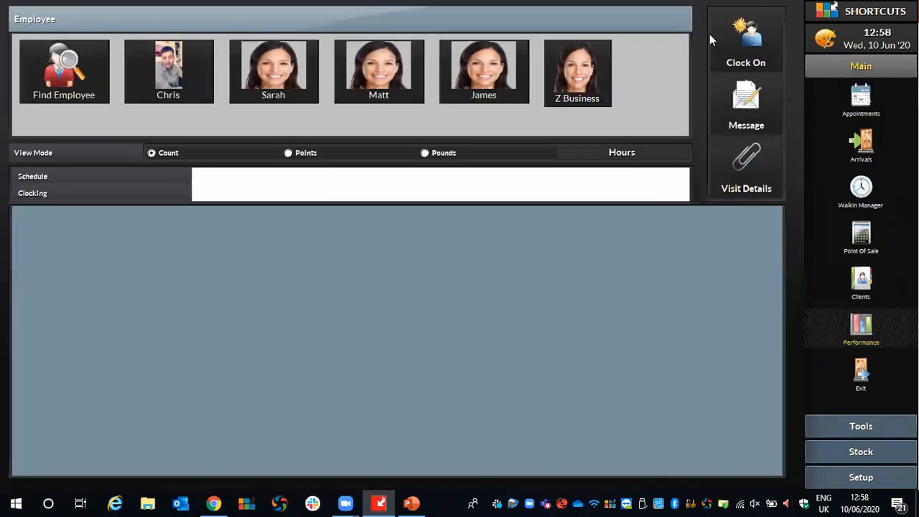
left_click(504, 64)
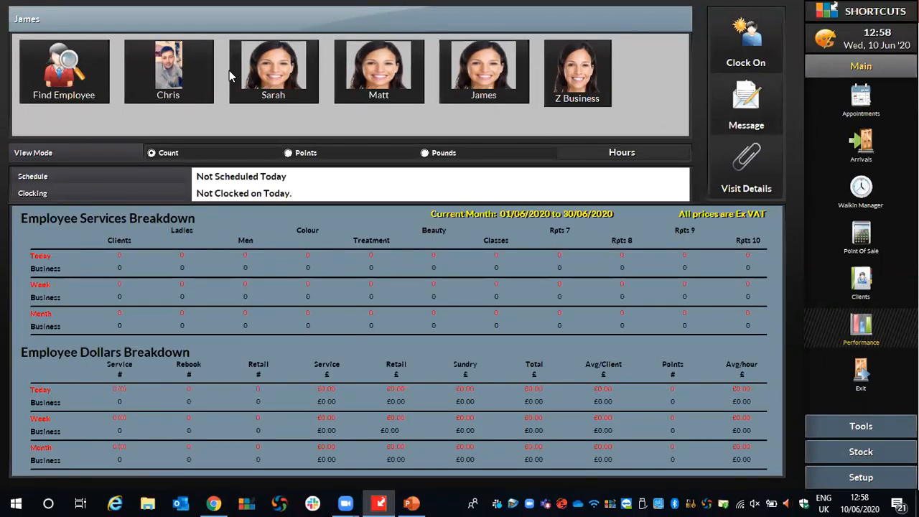
left_click(190, 69)
left_click(745, 41)
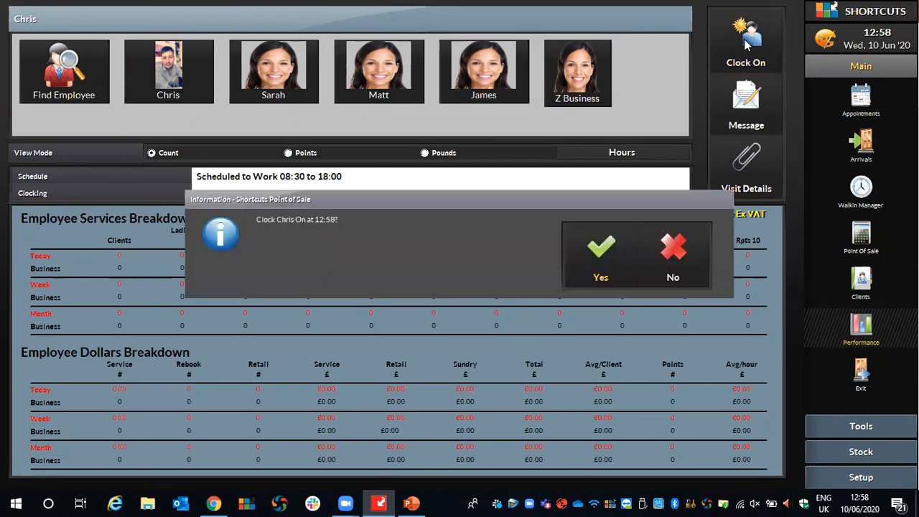
left_click(612, 261)
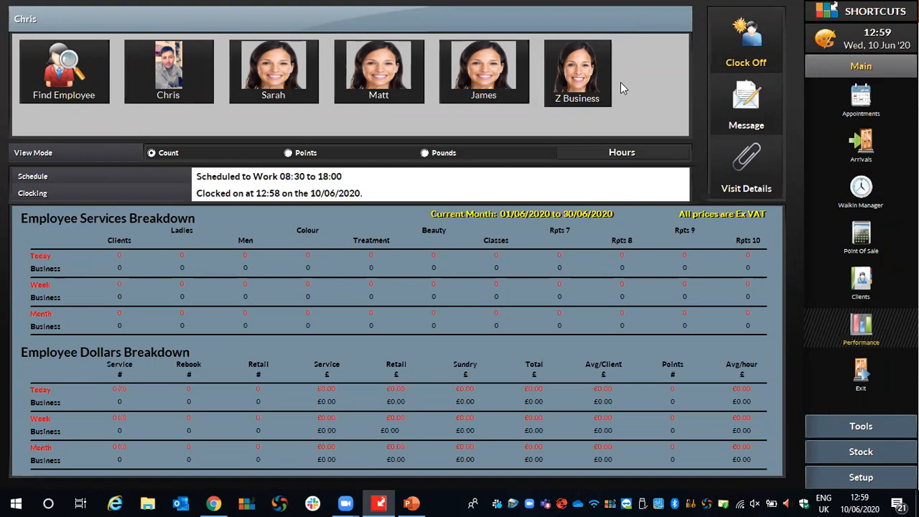
Step: Clock off the selected employee and return to the appointment book
left_click(745, 47)
left_click(626, 266)
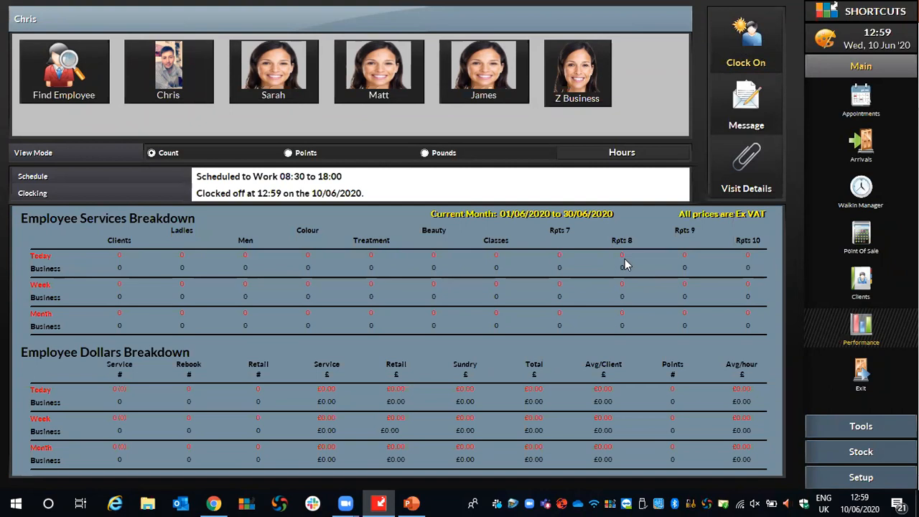
left_click(856, 102)
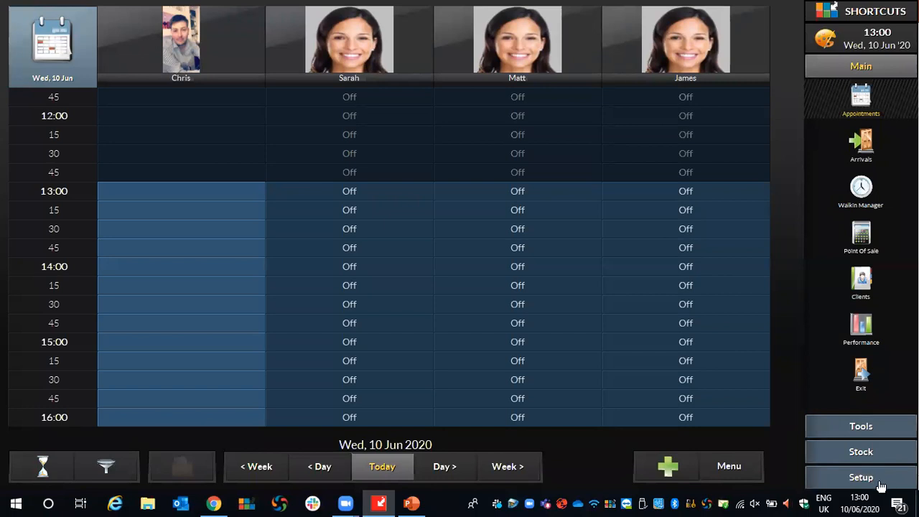
Step: Open the employee setup, mark the Creative Director employee as no longer active and save the record
left_click(850, 479)
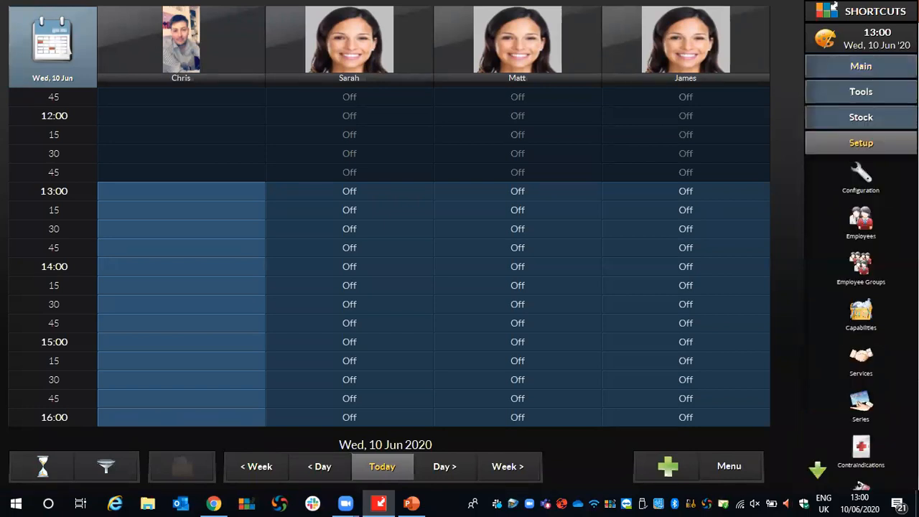
left_click(859, 222)
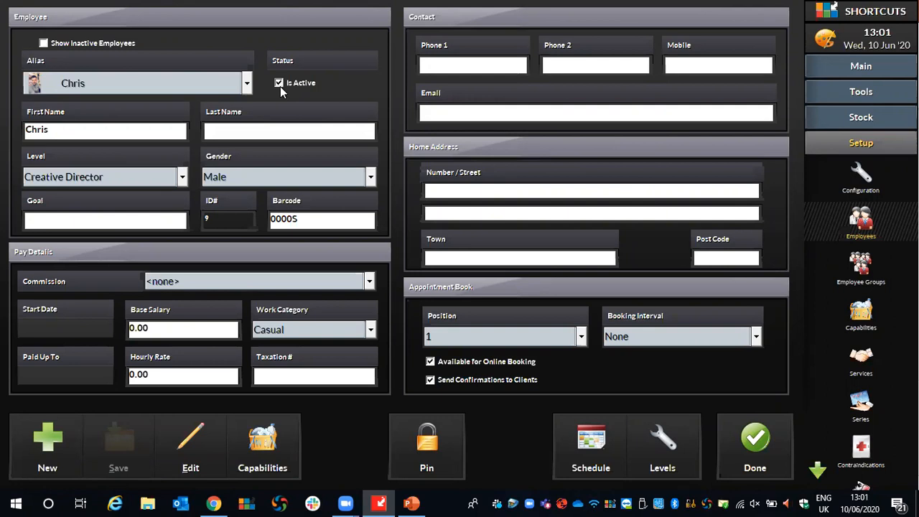
left_click(279, 85)
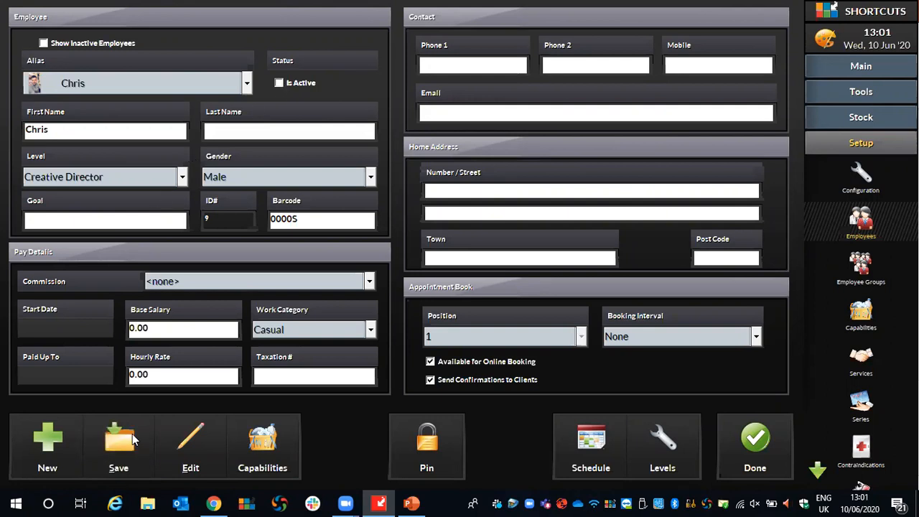
left_click(134, 438)
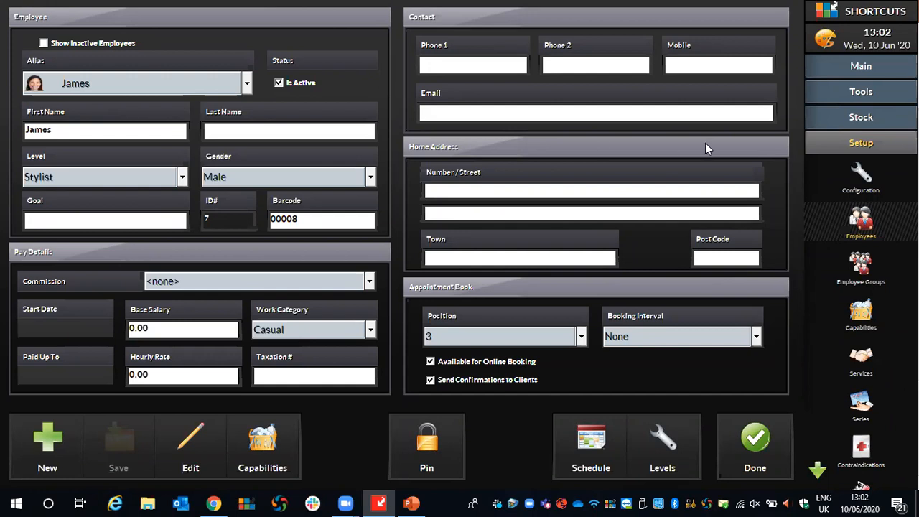
Step: Check the employee list in the performance view and the employee columns in the appointment book after the deactivation
left_click(866, 72)
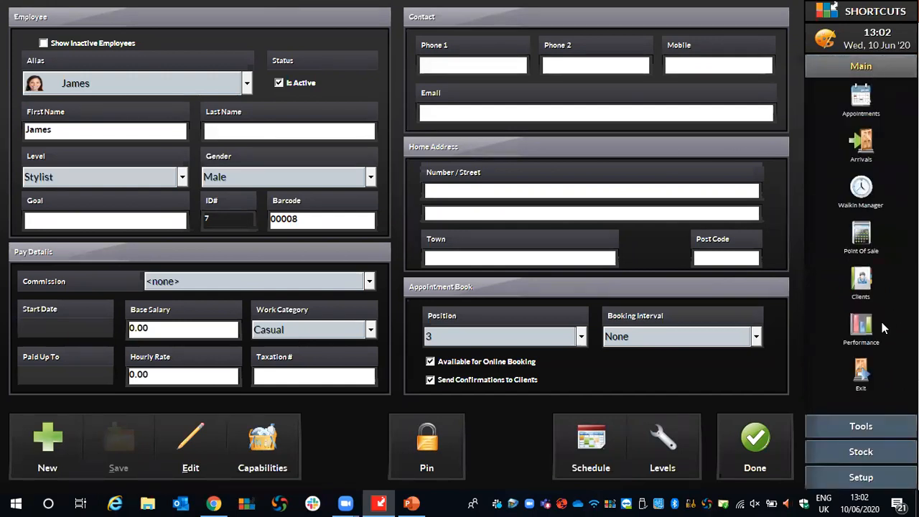
left_click(864, 330)
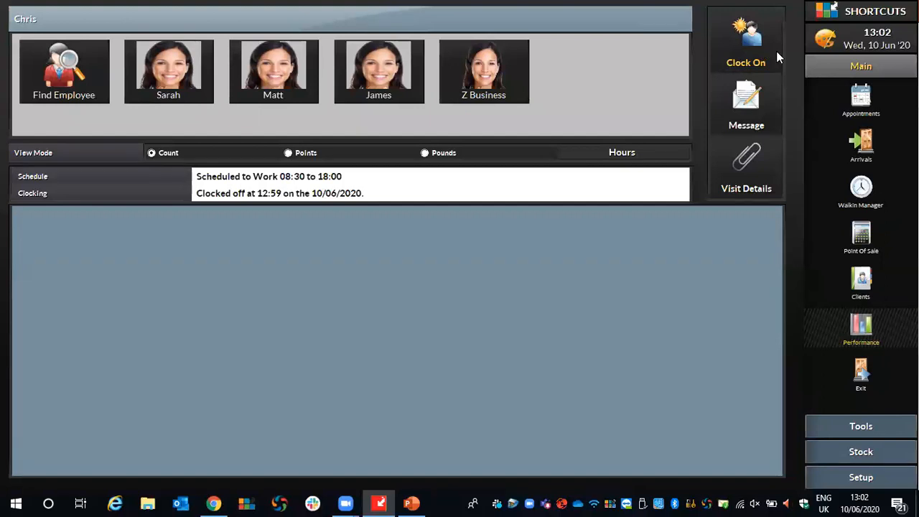
left_click(853, 98)
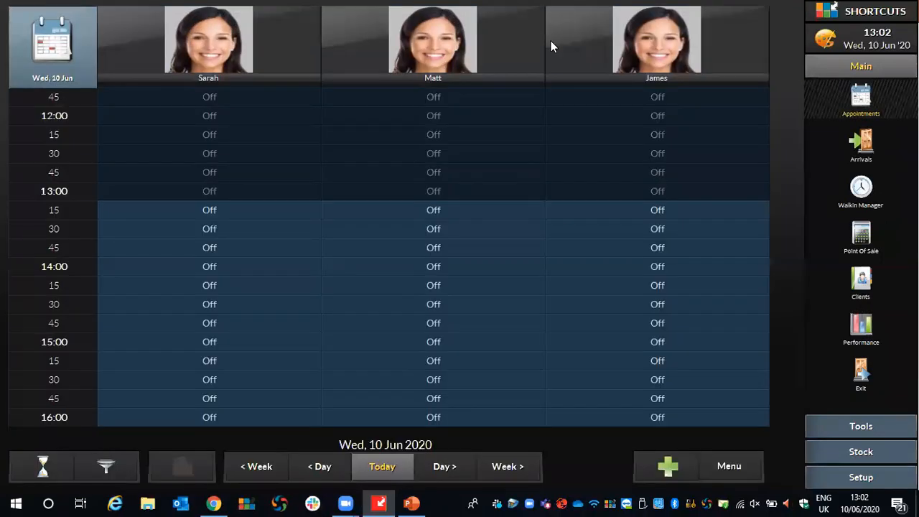